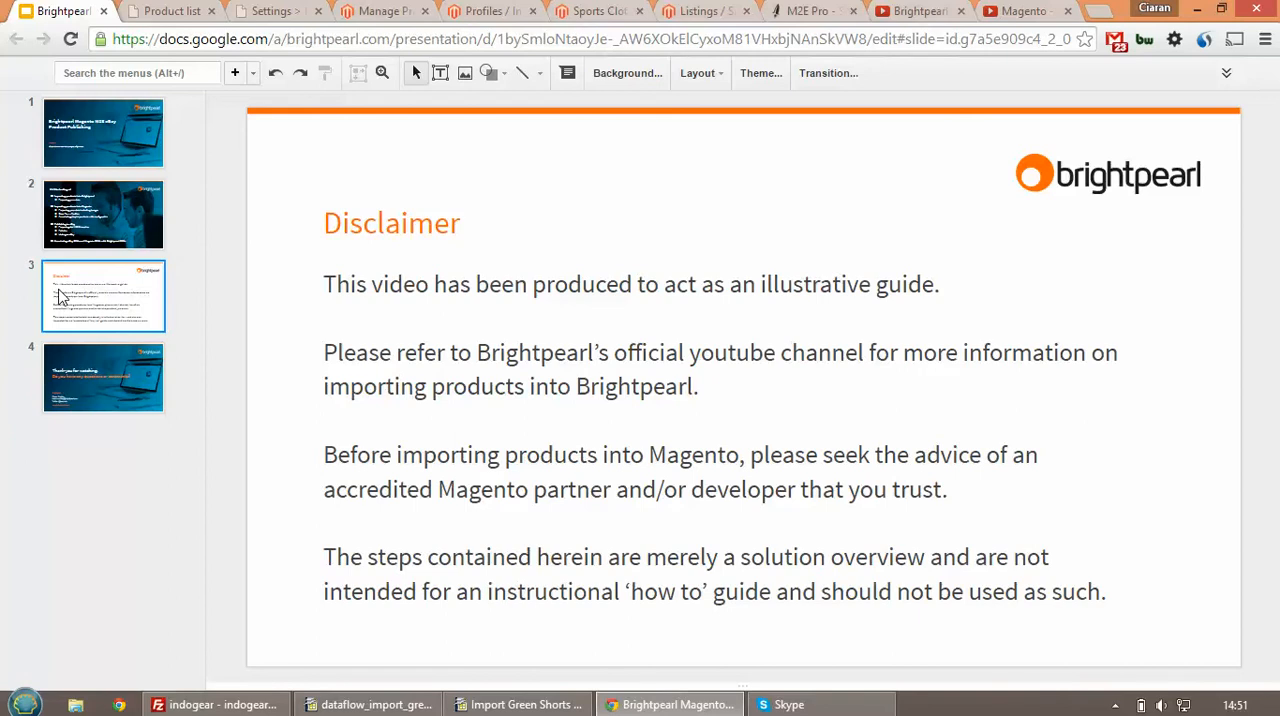
View the Brightpearl product import videos and the Magento Dataflow video on YouTube, and return to the Disclaimer slide
click(922, 20)
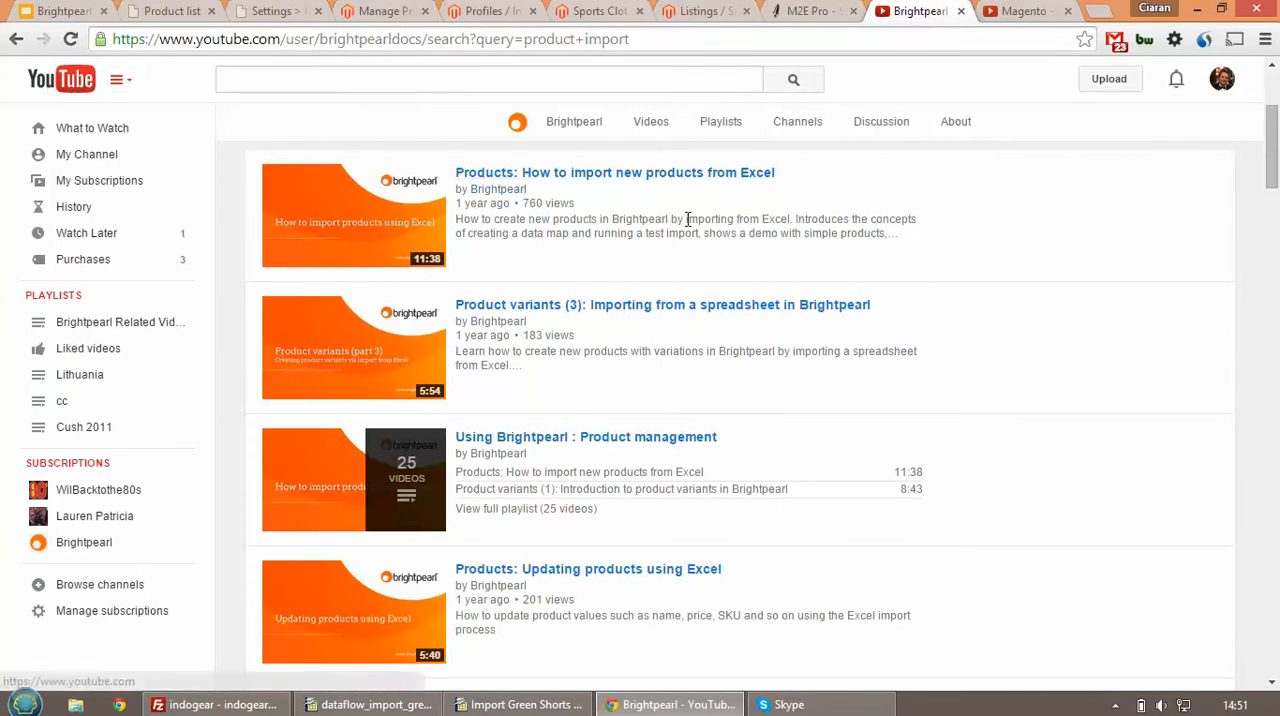
click(1024, 18)
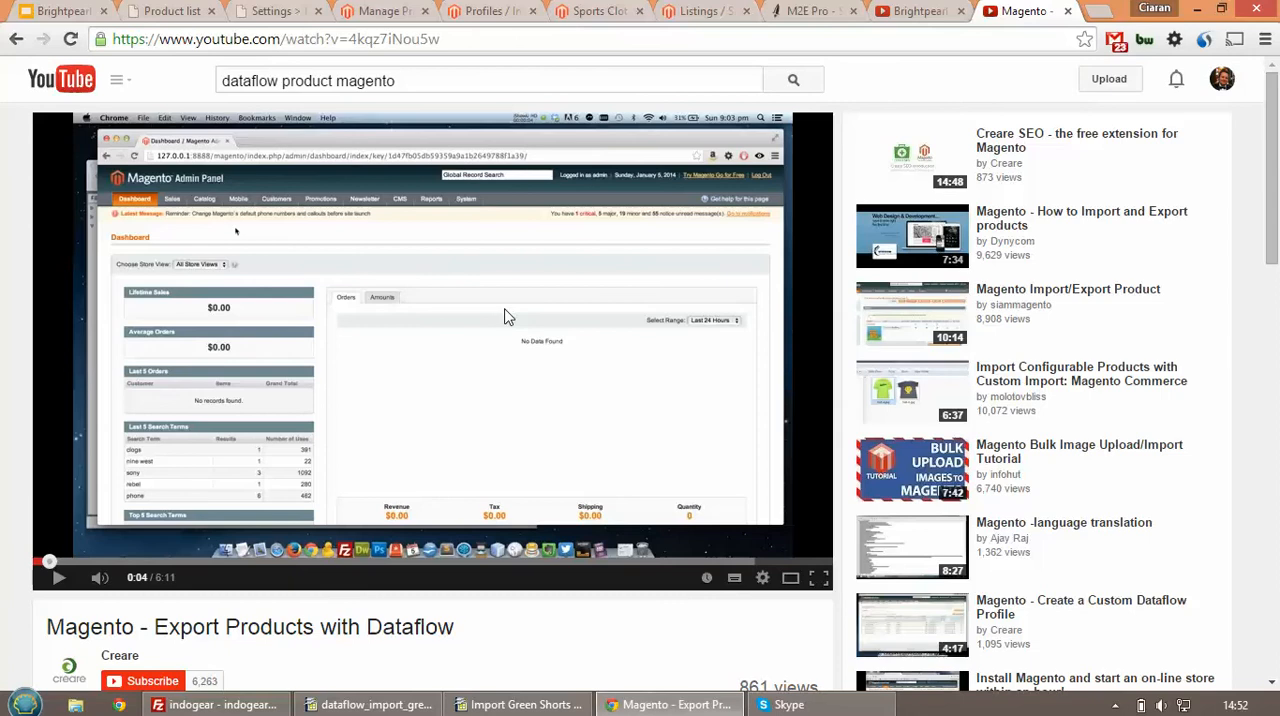
click(80, 14)
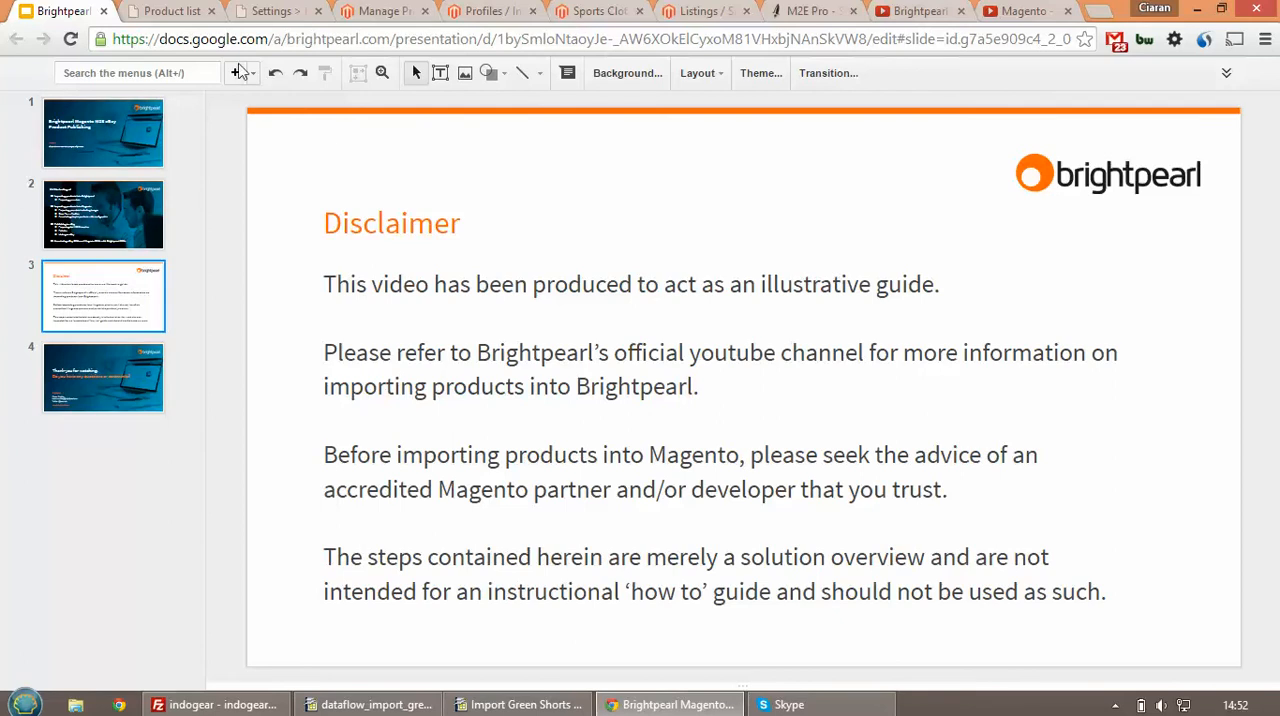
Review the Brightpearl product list, the product import data maps and the Import Green Shorts 3.xls spreadsheet, and return to the data maps
click(186, 18)
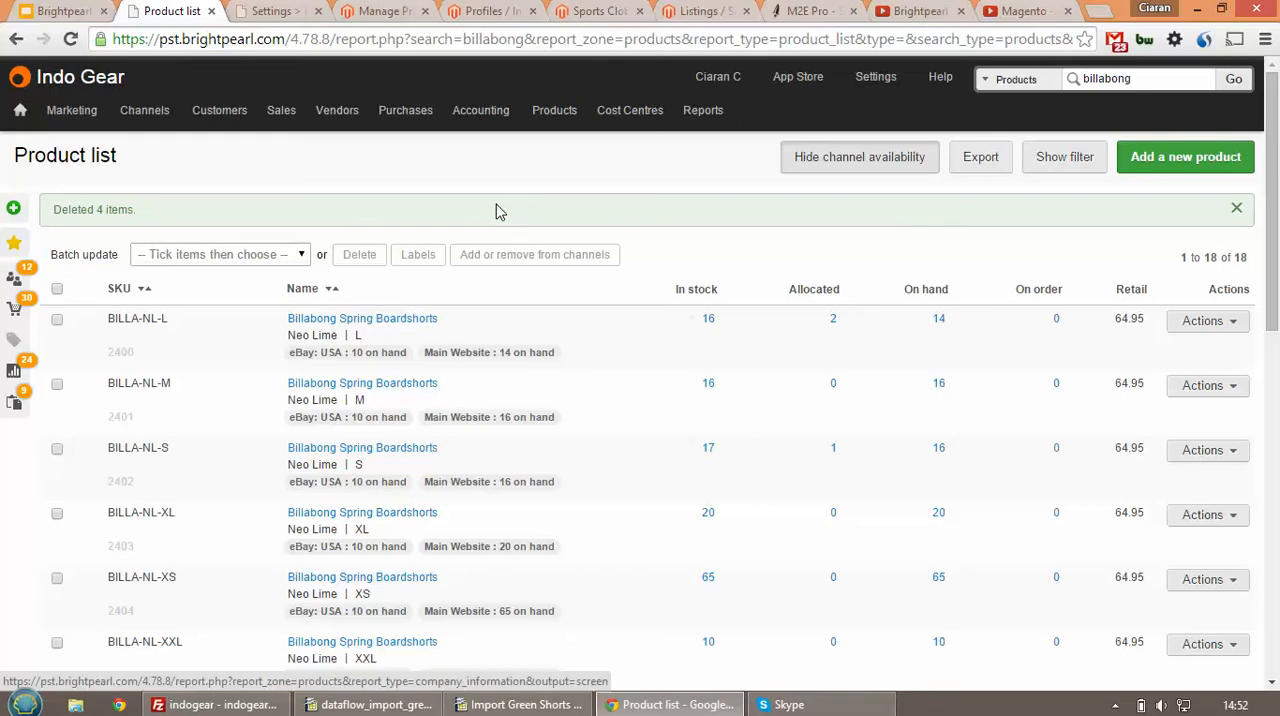
click(274, 12)
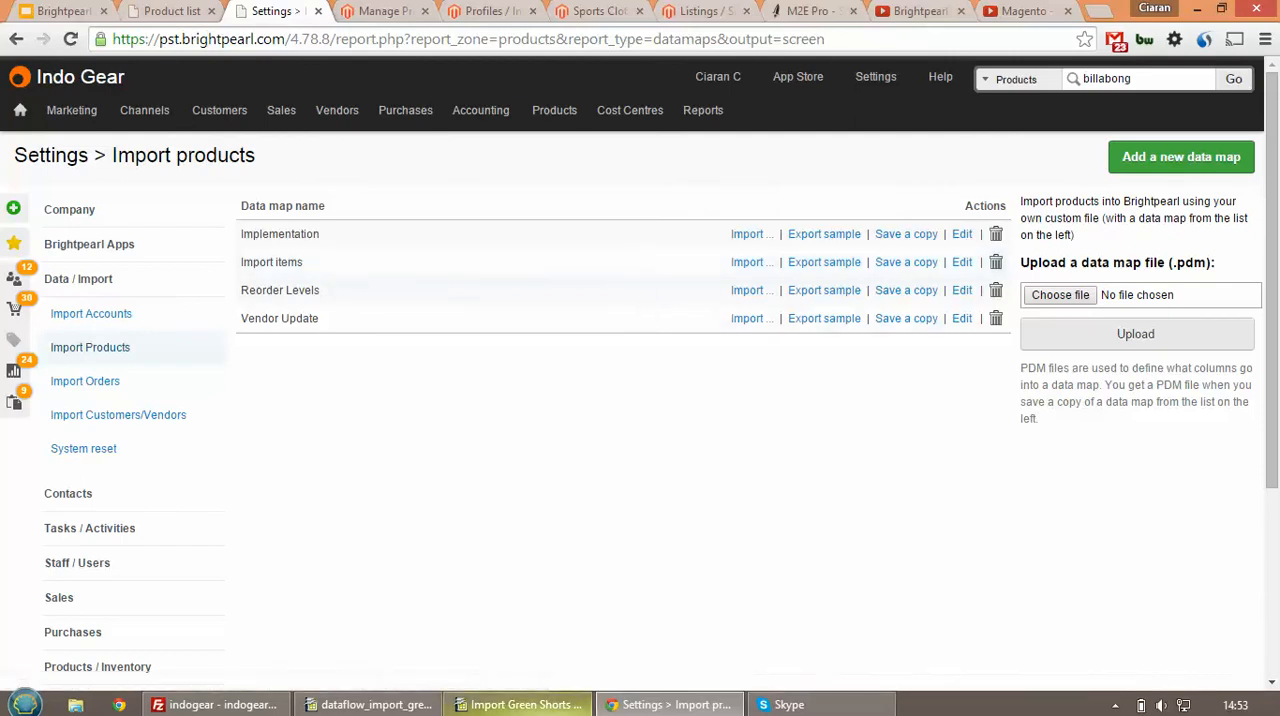
click(518, 704)
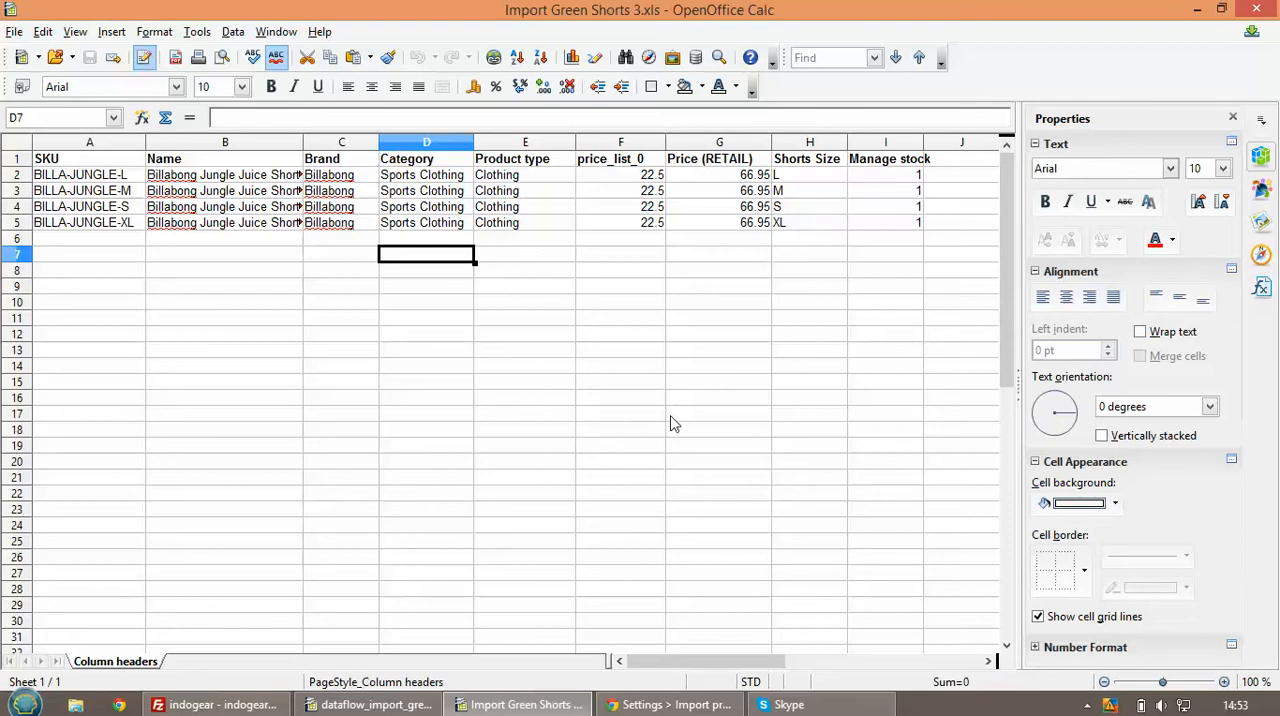
click(657, 712)
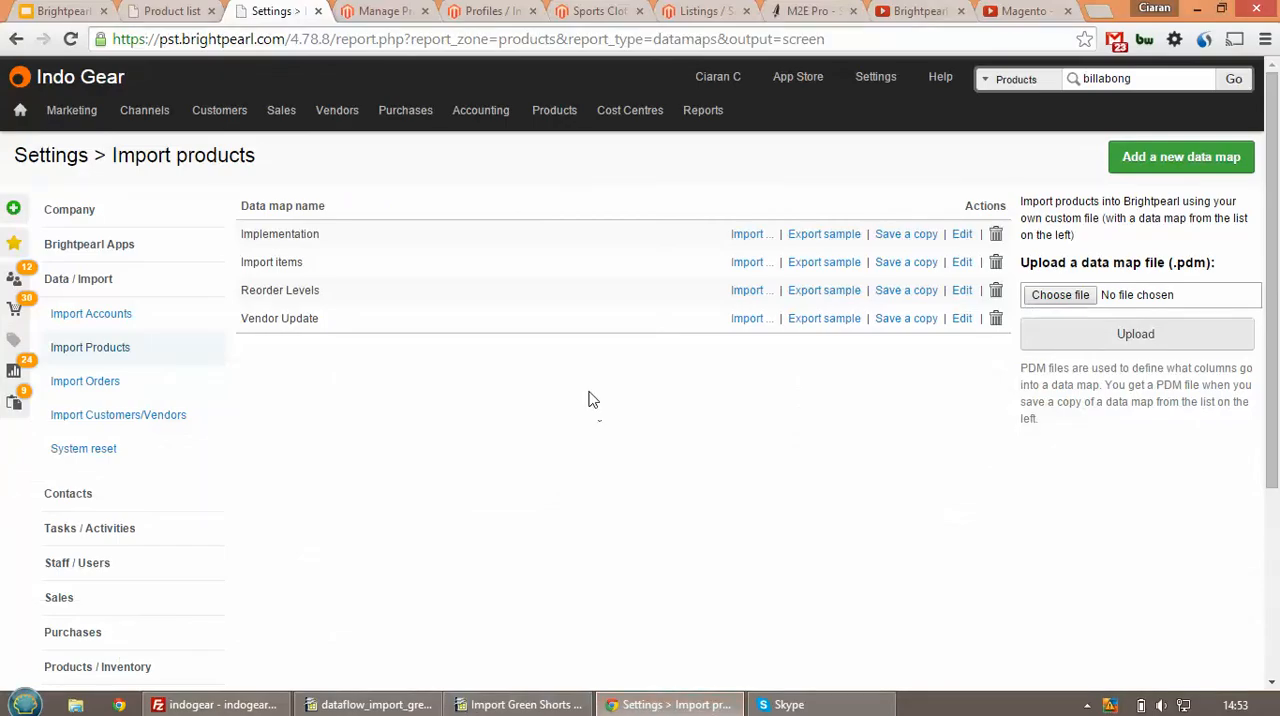
Start an import with the Import items data map, enabling Import values and creation of missing option values, brands and categories, without email report or skipping unmatched items
click(763, 261)
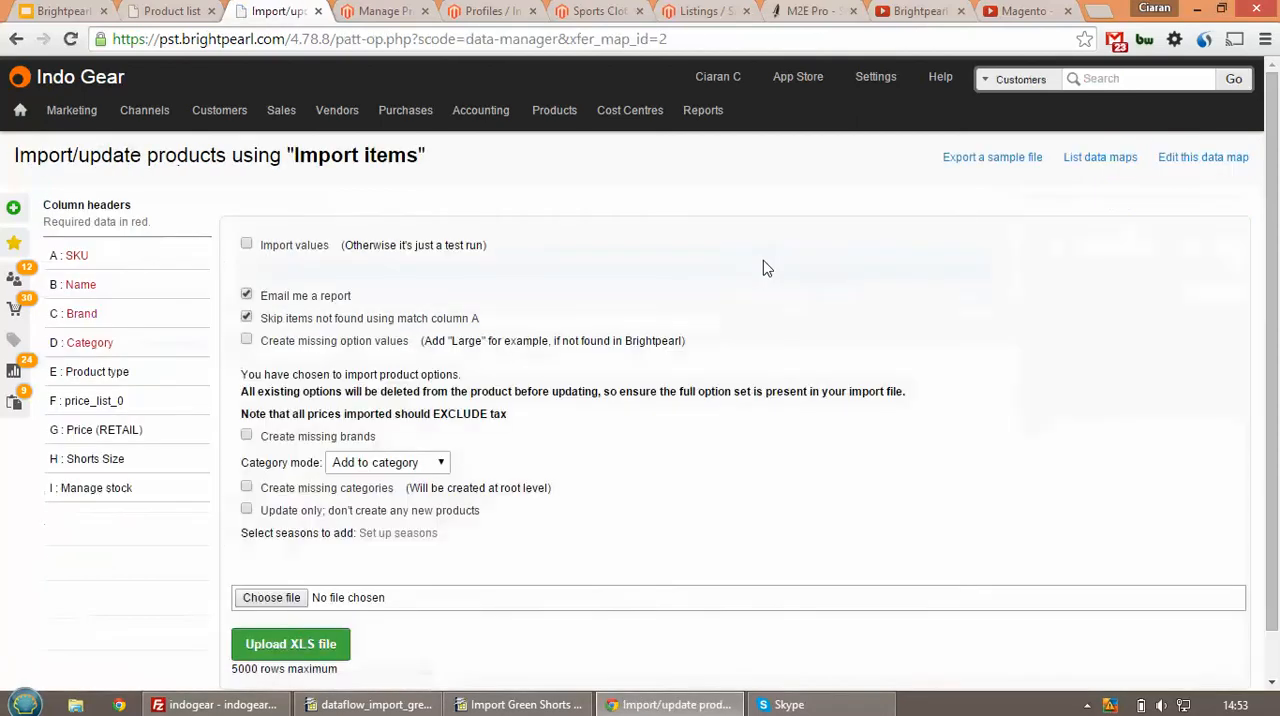
click(246, 245)
click(247, 296)
click(247, 318)
click(247, 341)
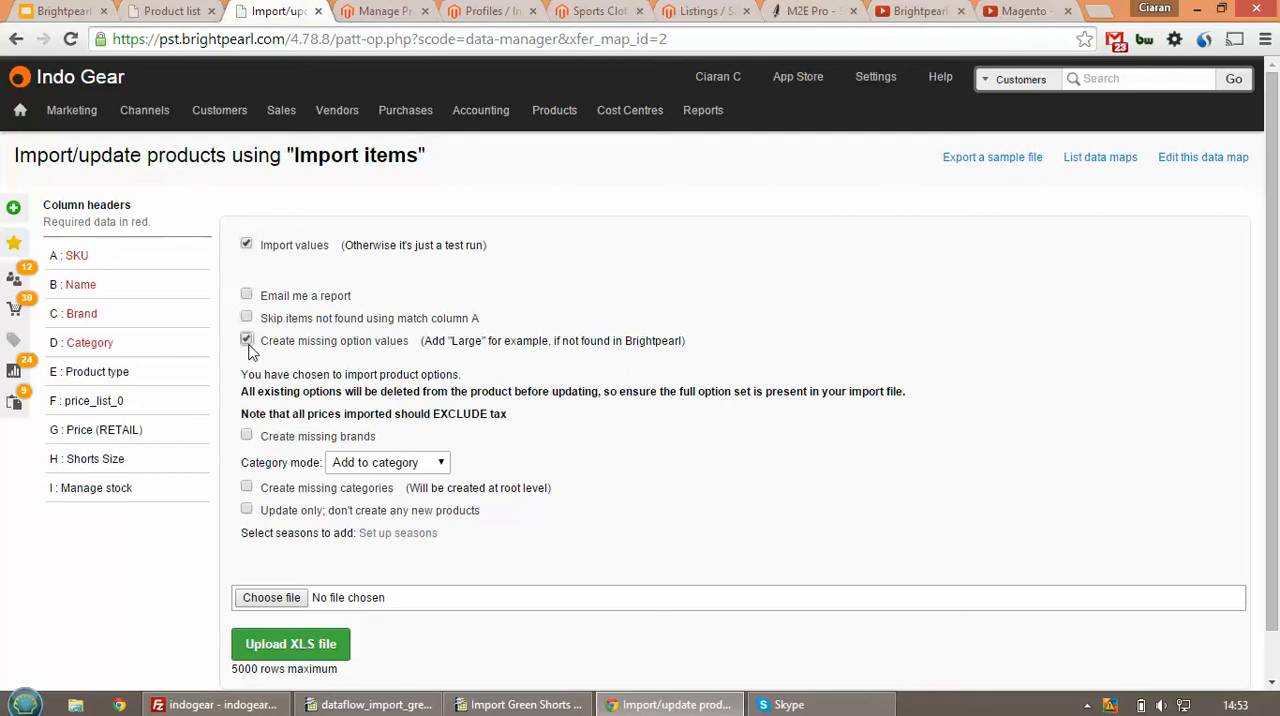
click(247, 436)
click(247, 487)
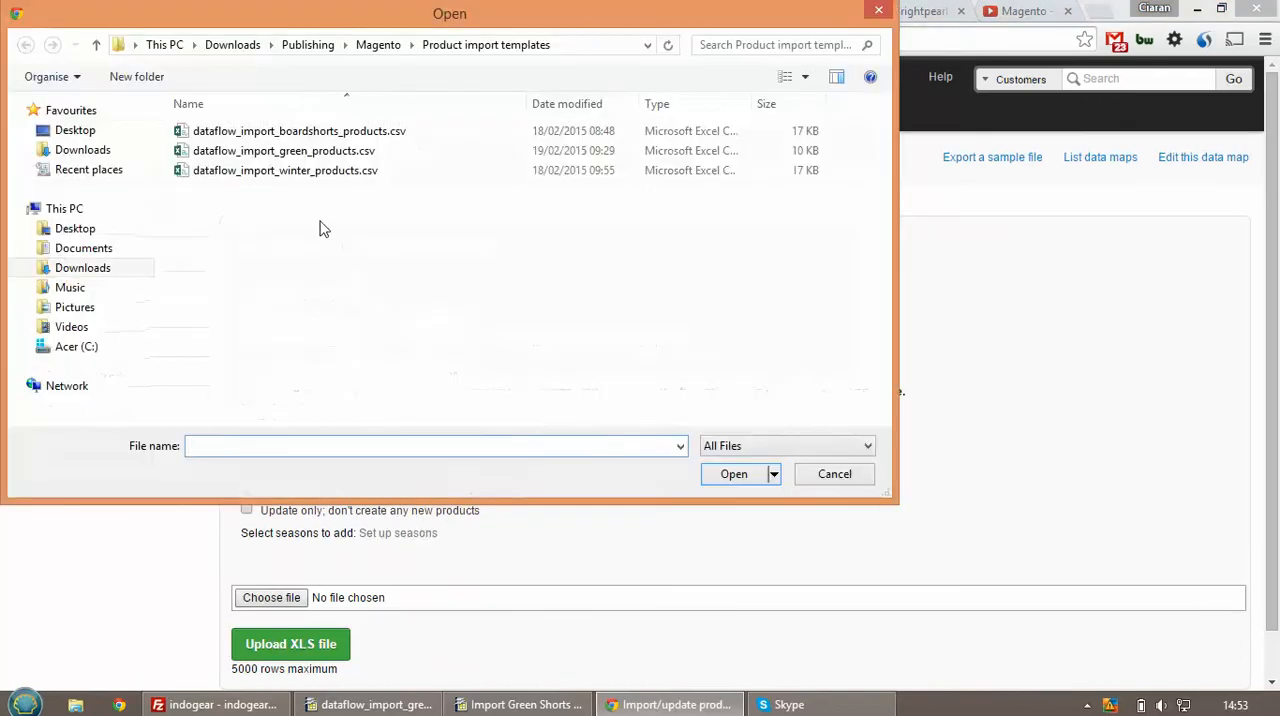
Choose Import Green Shorts 3.xls from the Publishing > Brightpearl folder and upload it to import the products
click(328, 50)
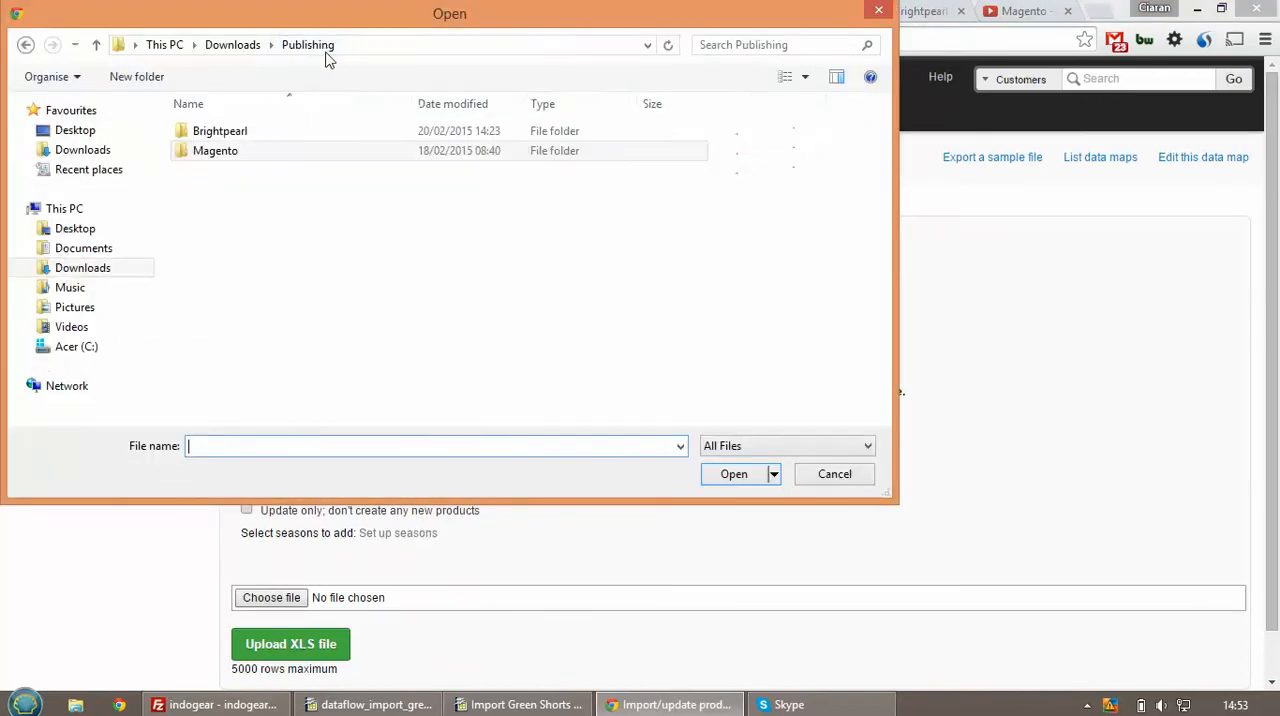
double_click(269, 132)
click(282, 153)
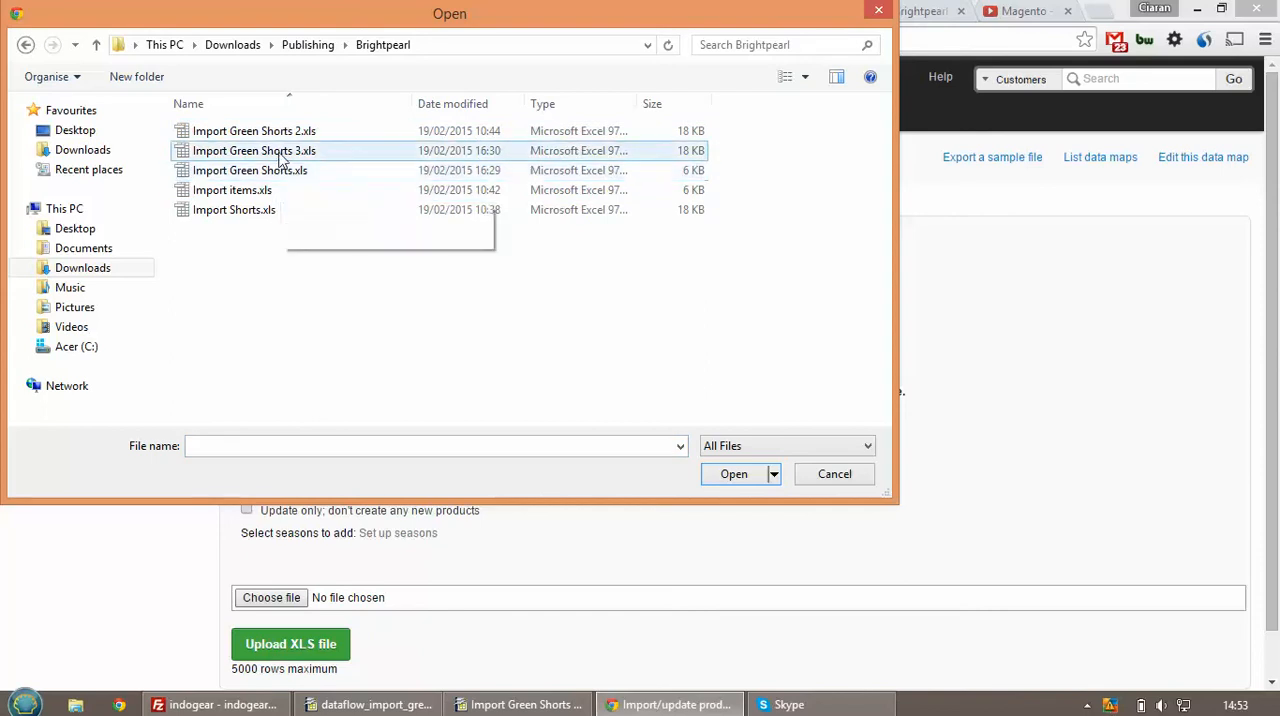
click(734, 478)
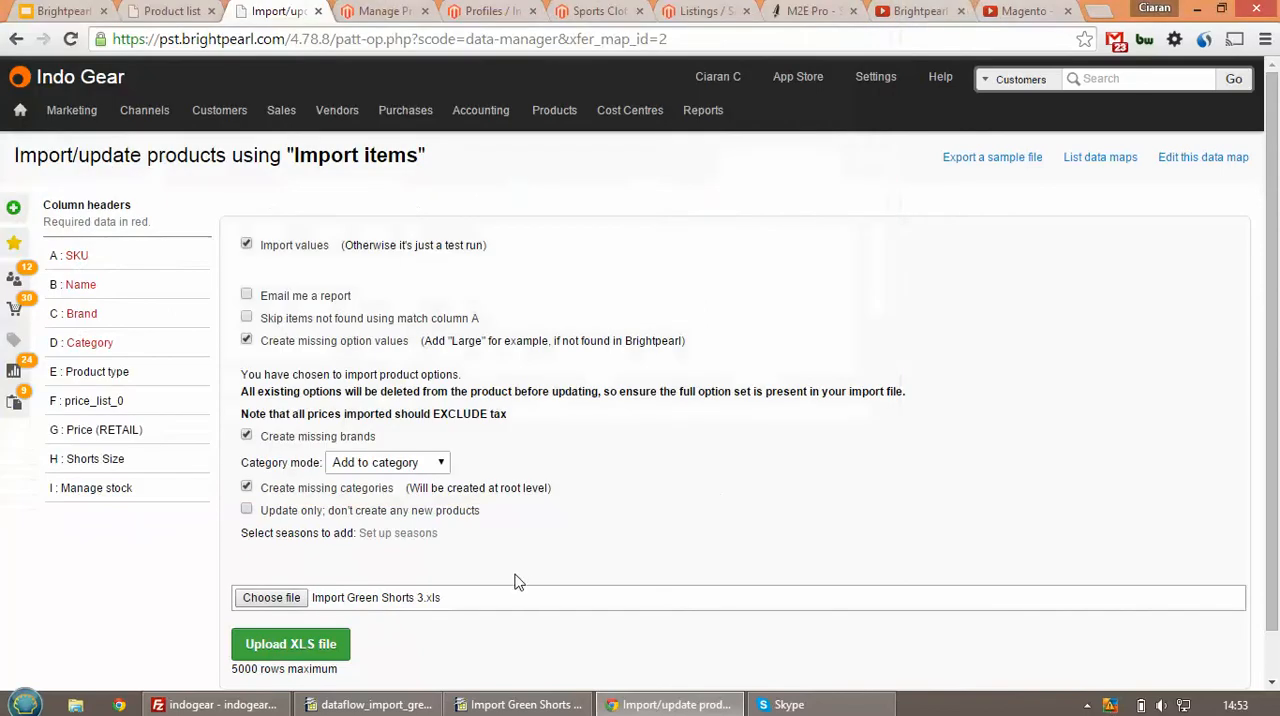
click(290, 643)
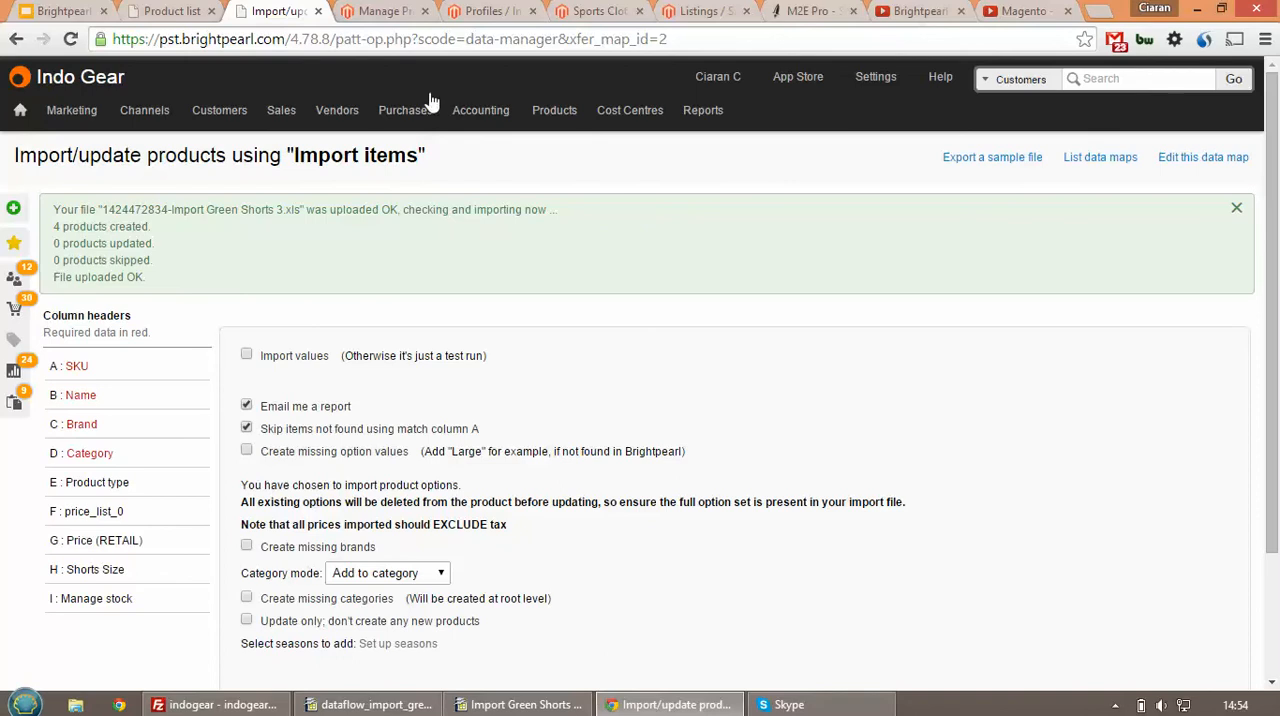
Rerun the billabong product search in the Brightpearl product list to check the imported products
click(178, 14)
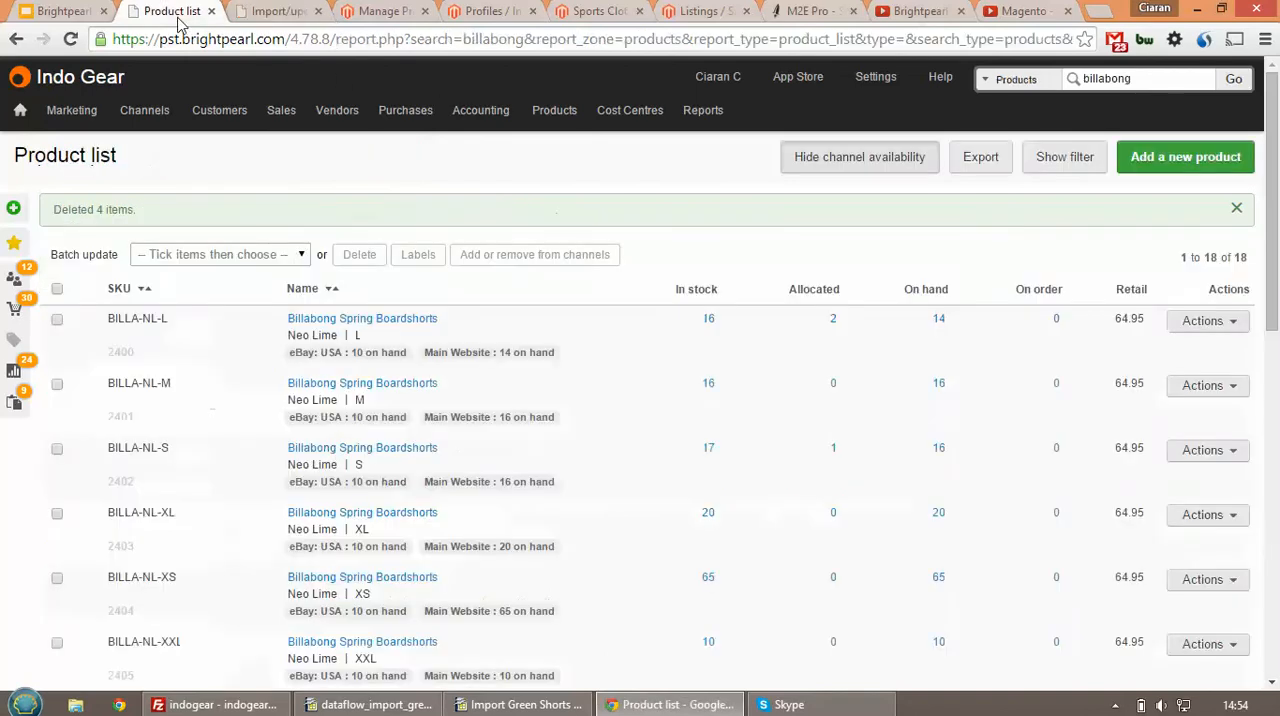
click(1234, 79)
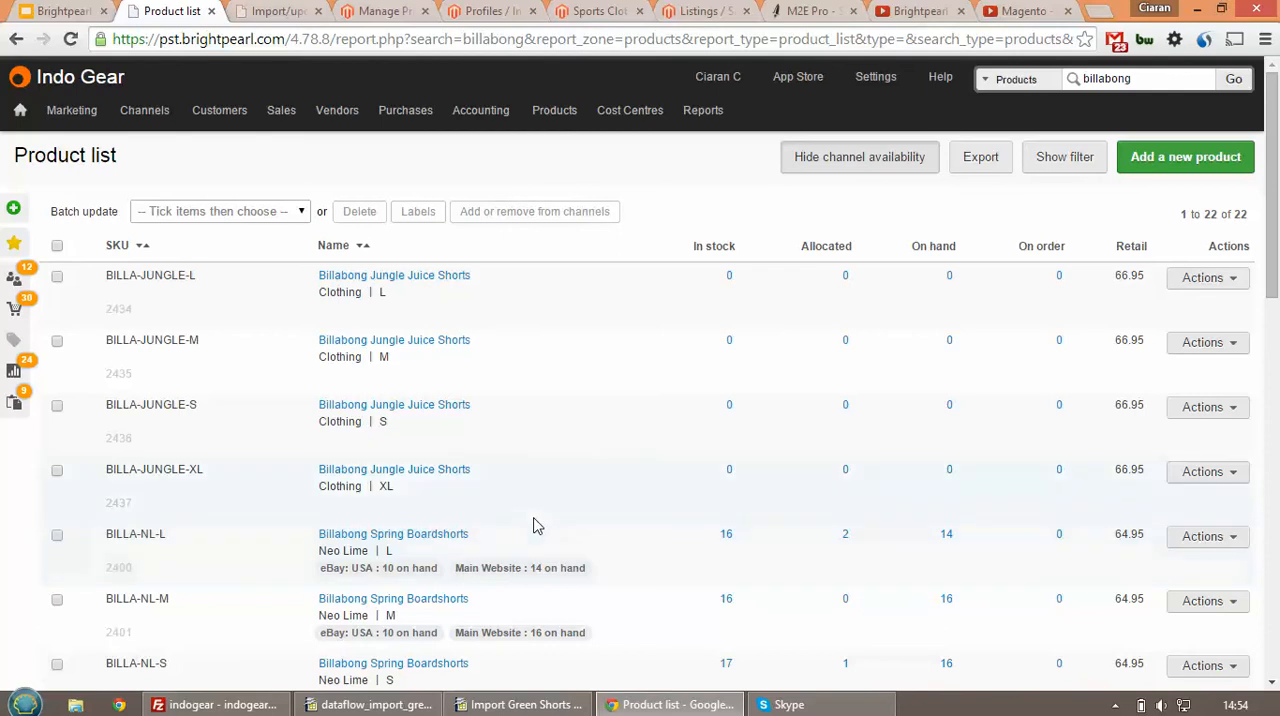
View Magento's Manage Products list and open the Import All Products profile for editing
click(395, 11)
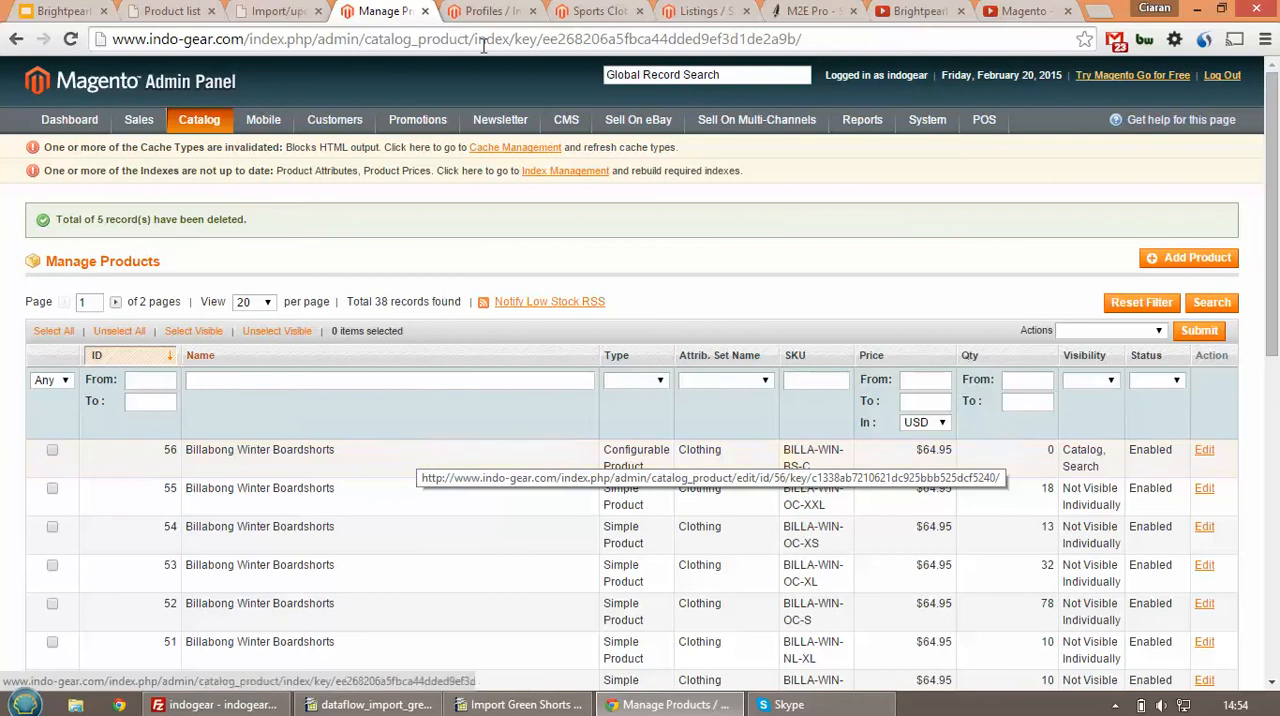
click(488, 11)
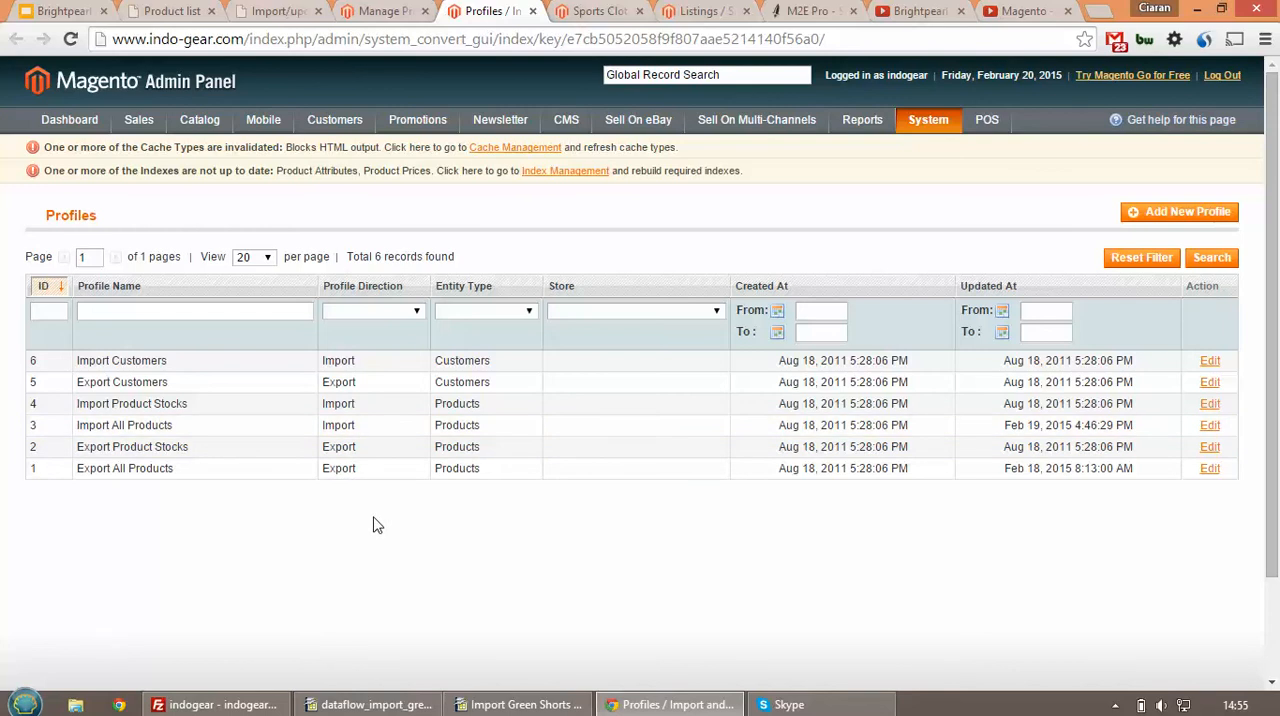
click(279, 434)
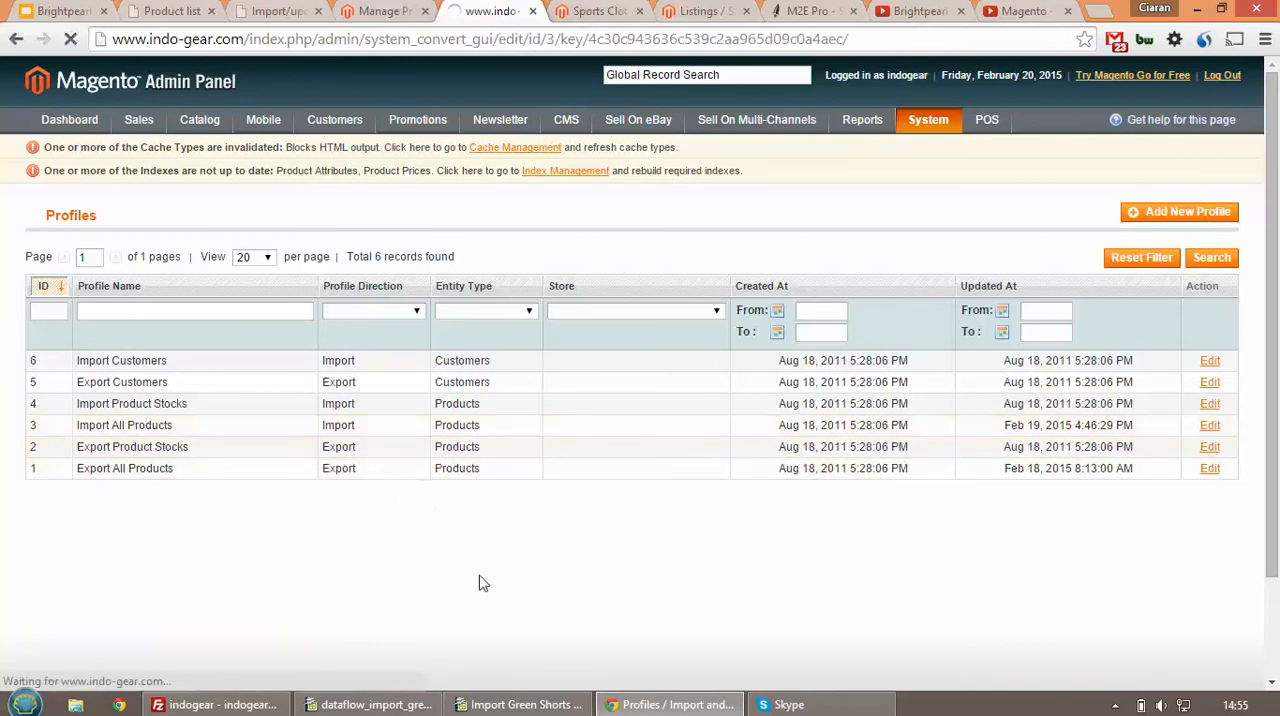
Look over Import Green Shorts 3.xls and dataflow_import_green_products.csv in OpenOffice Calc, including the CSV's image columns
click(543, 705)
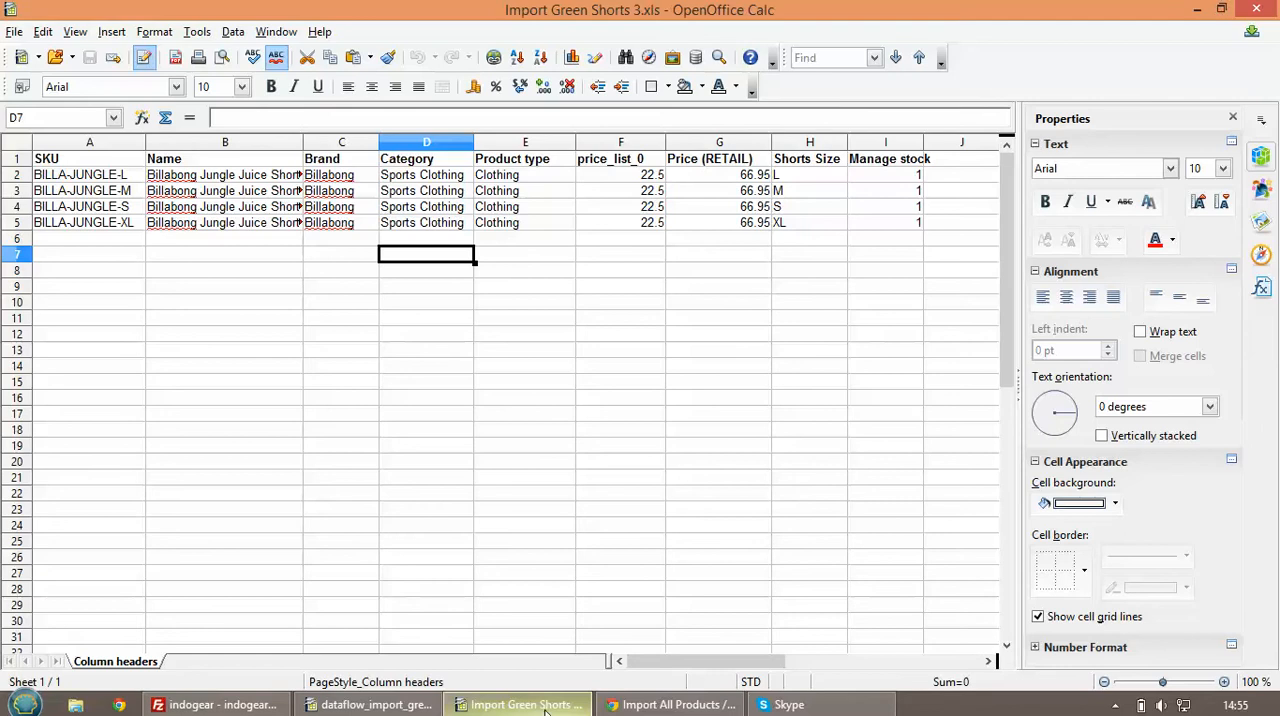
click(420, 708)
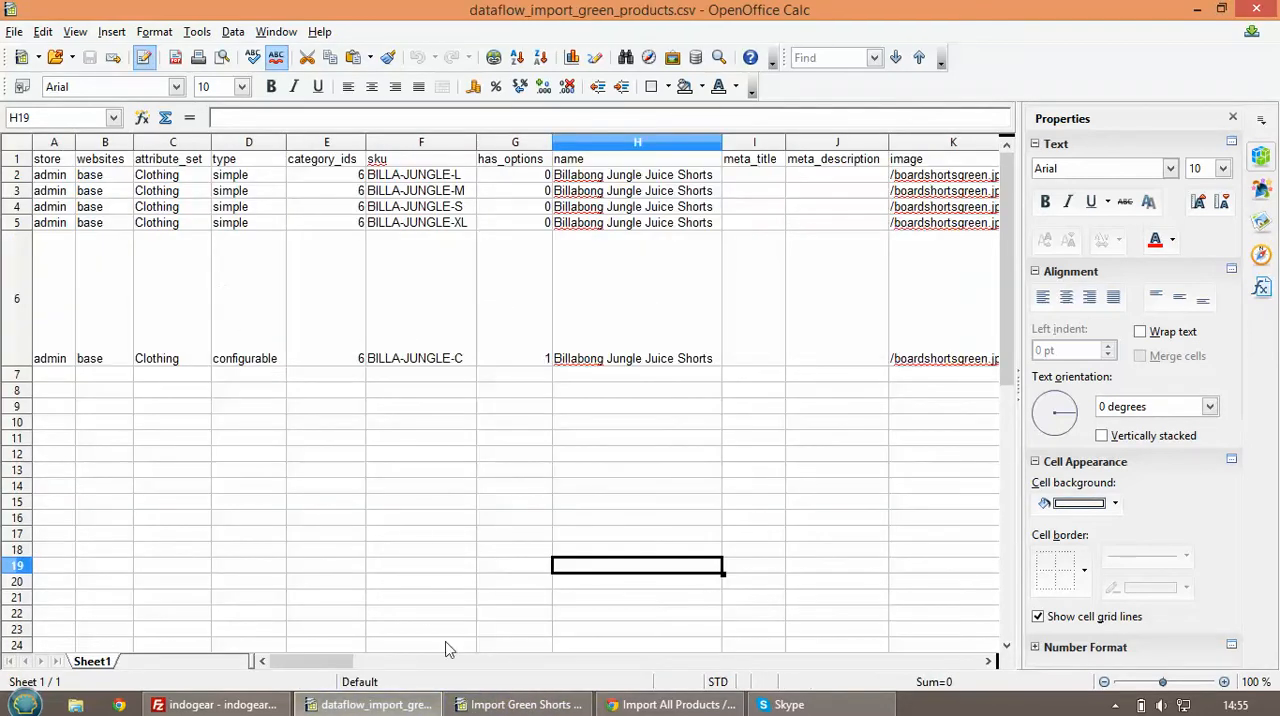
drag(345, 660, 388, 674)
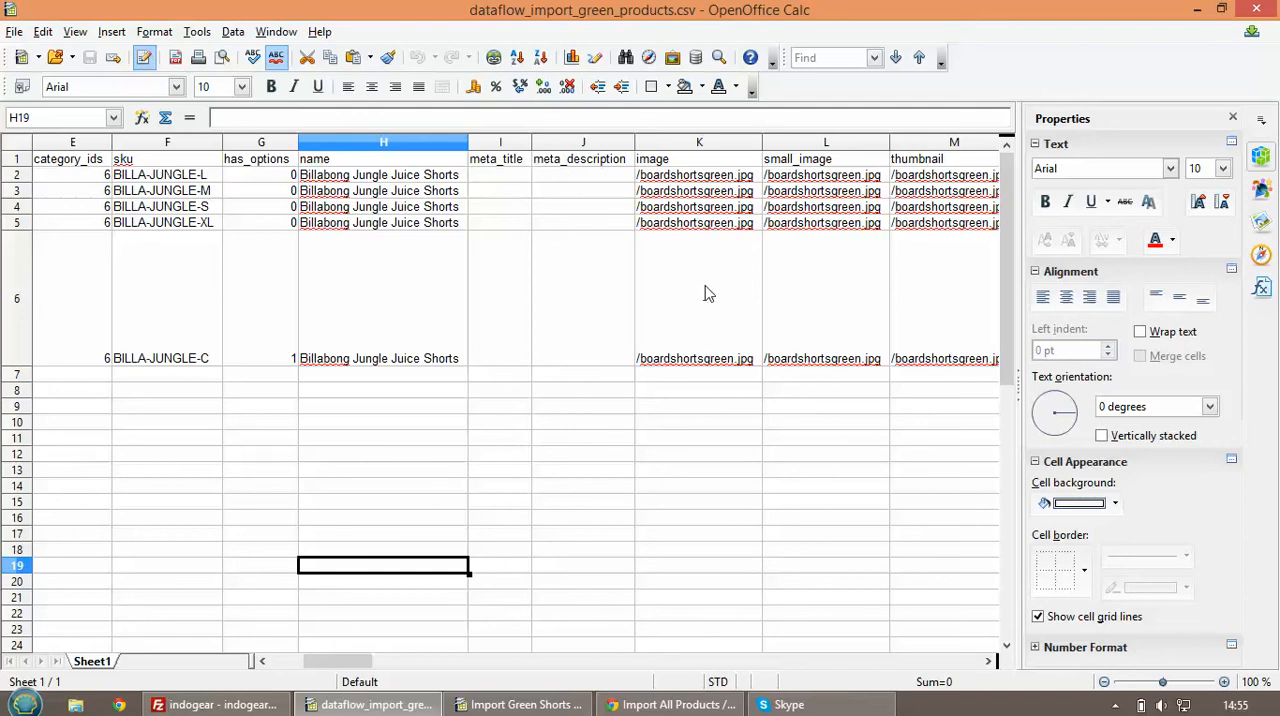
Check the board shorts images in the server's media/import folder in FileZilla, and return to the first columns of the dataflow CSV
mouse_move(238, 710)
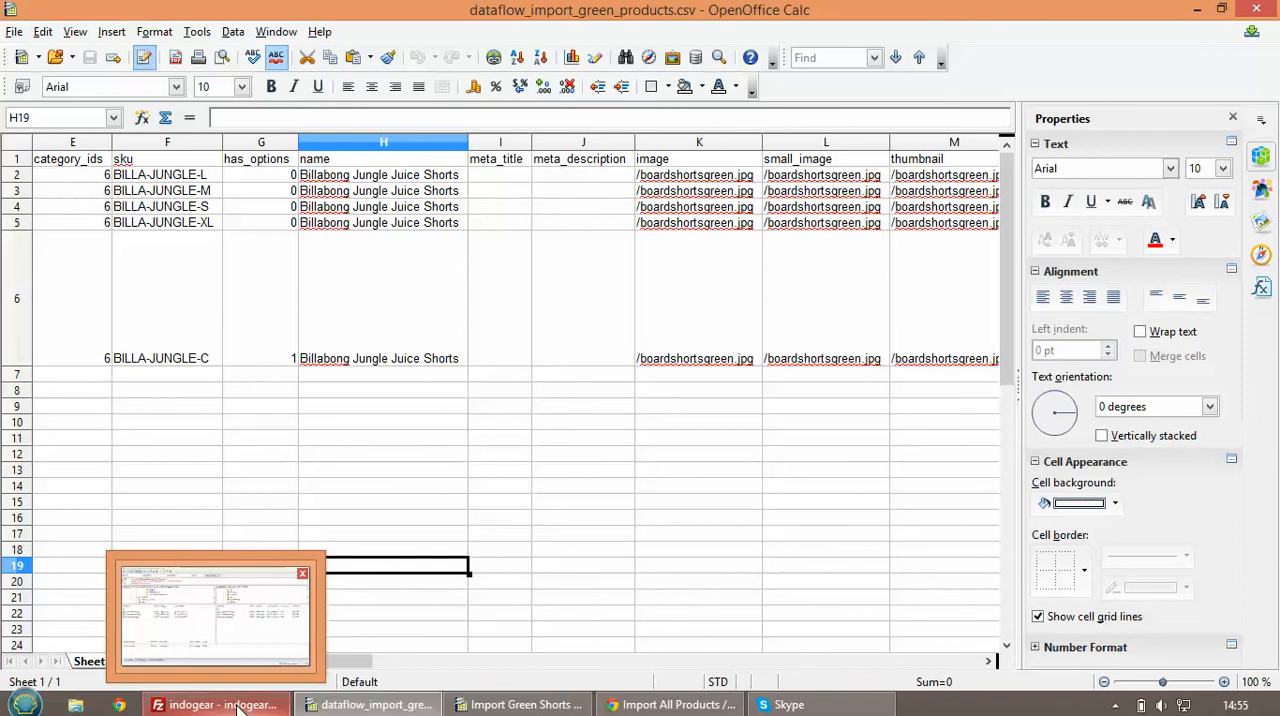
click(238, 708)
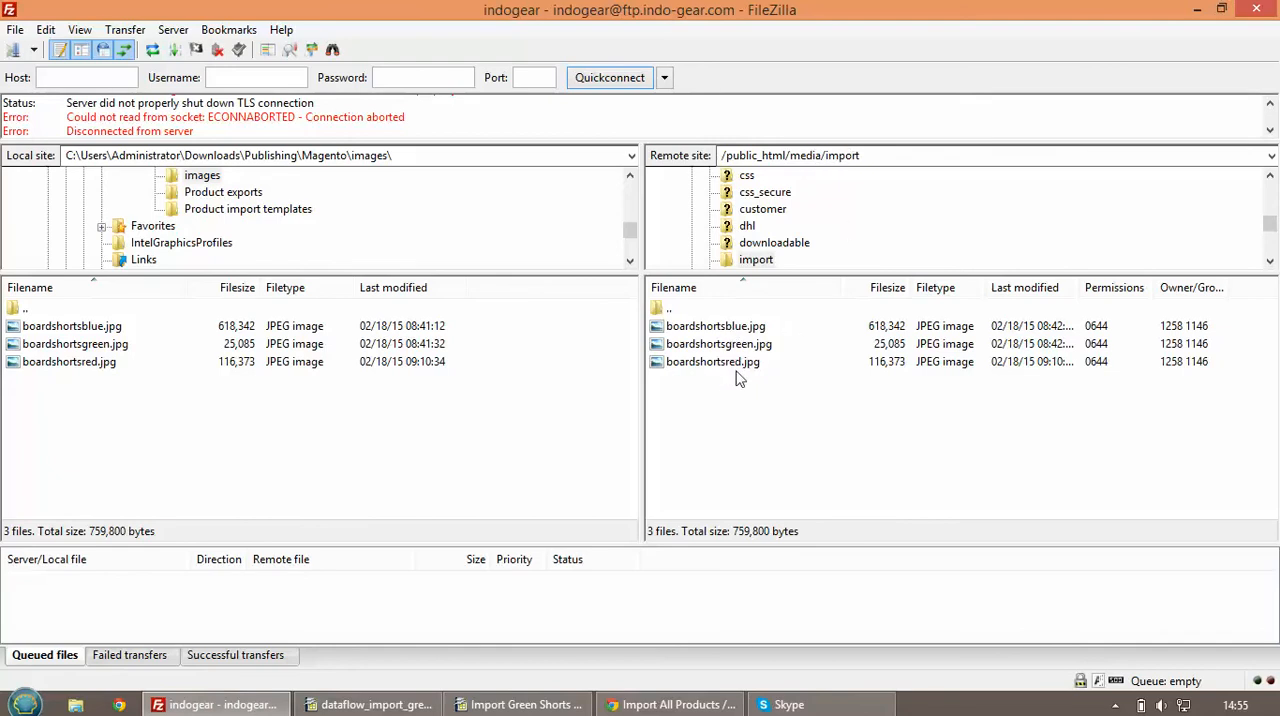
click(1197, 12)
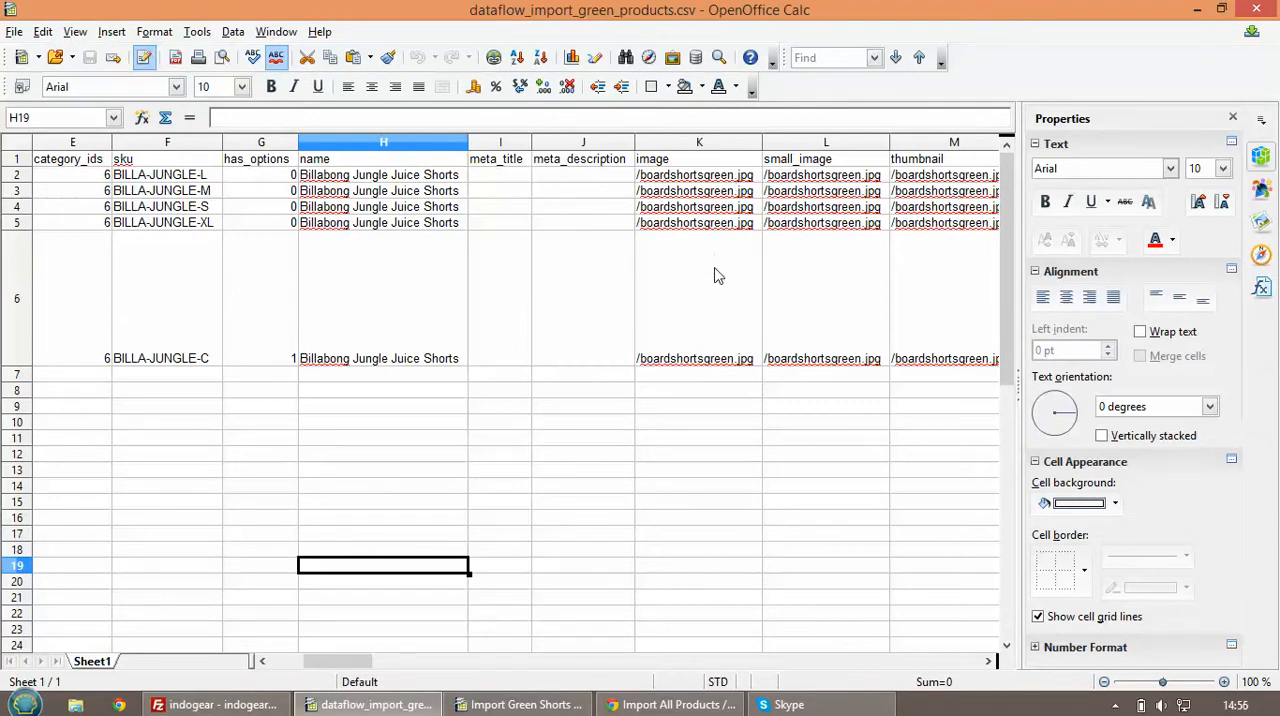
drag(337, 663, 306, 668)
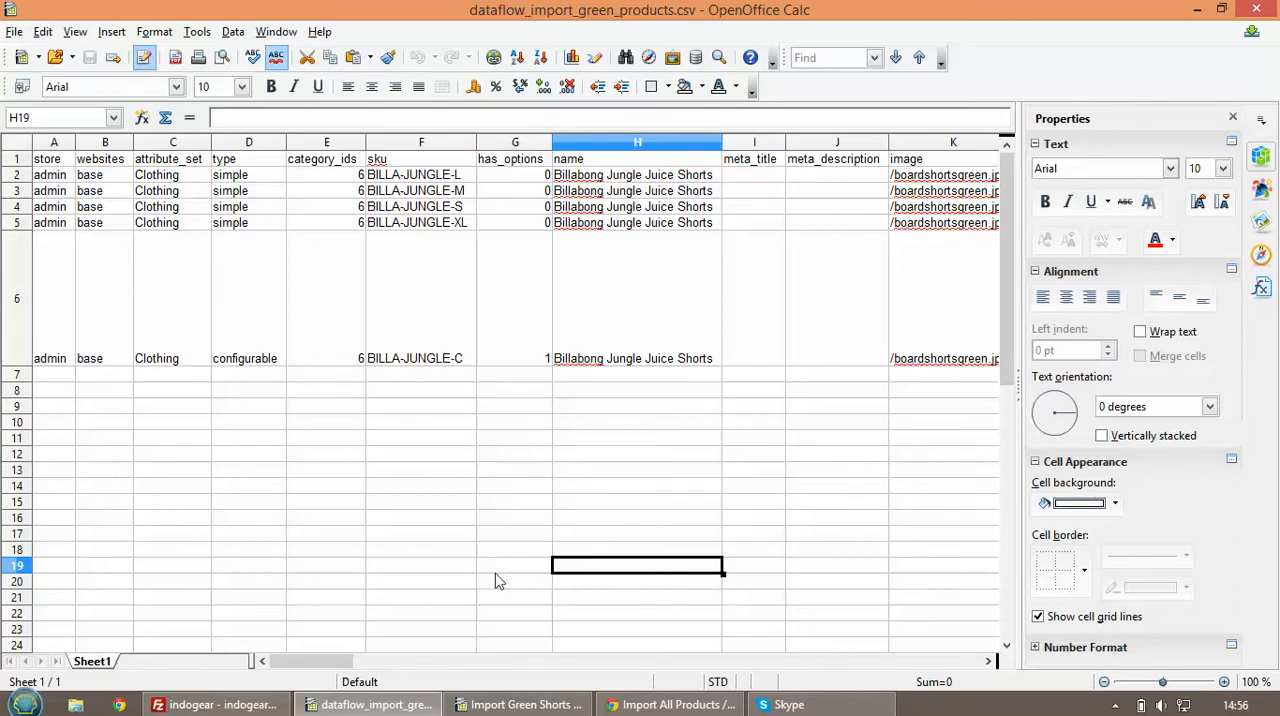
In Magento, add dataflow_import_green_products.csv as File 1 of the Import All Products profile and save the profile, continuing to edit it
click(649, 705)
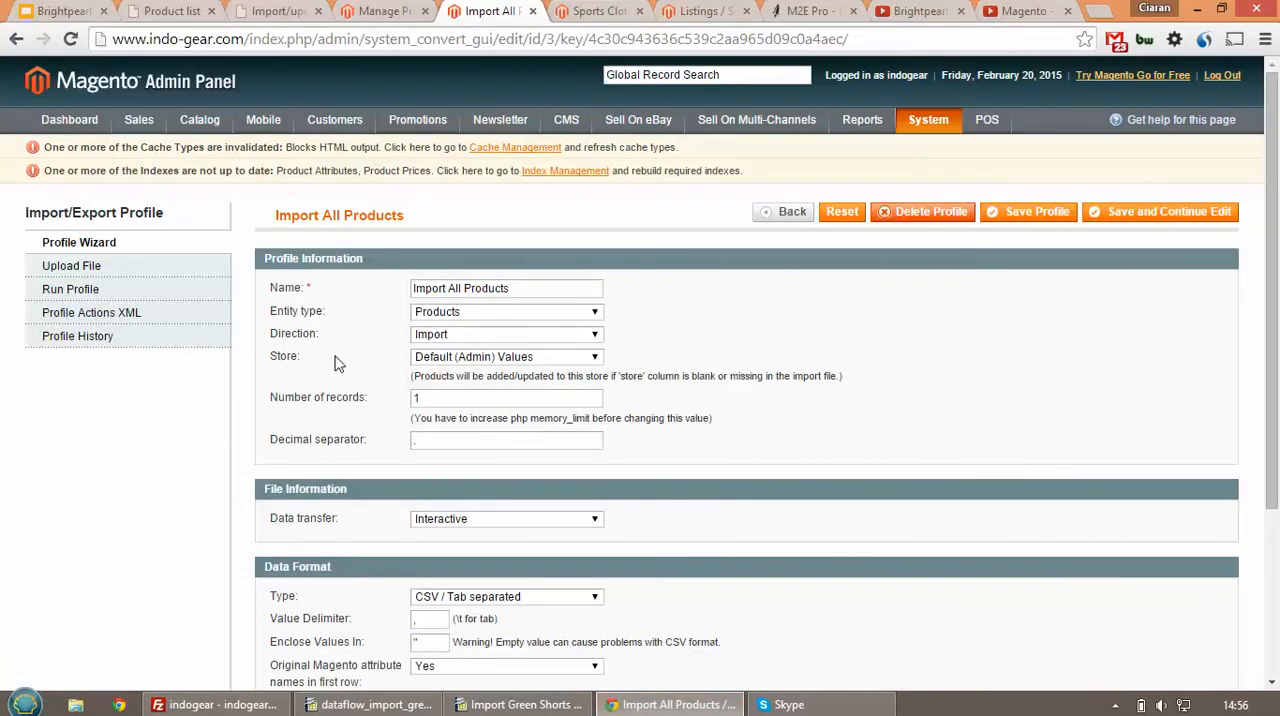
click(194, 272)
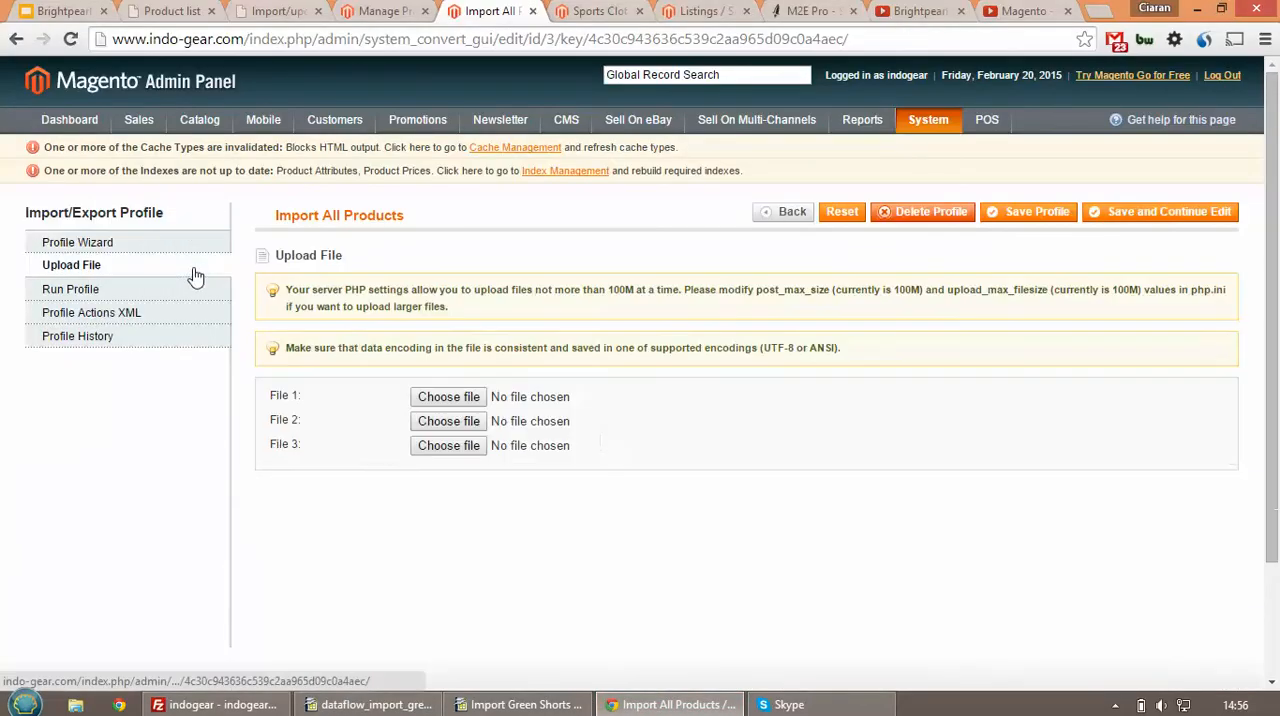
click(448, 401)
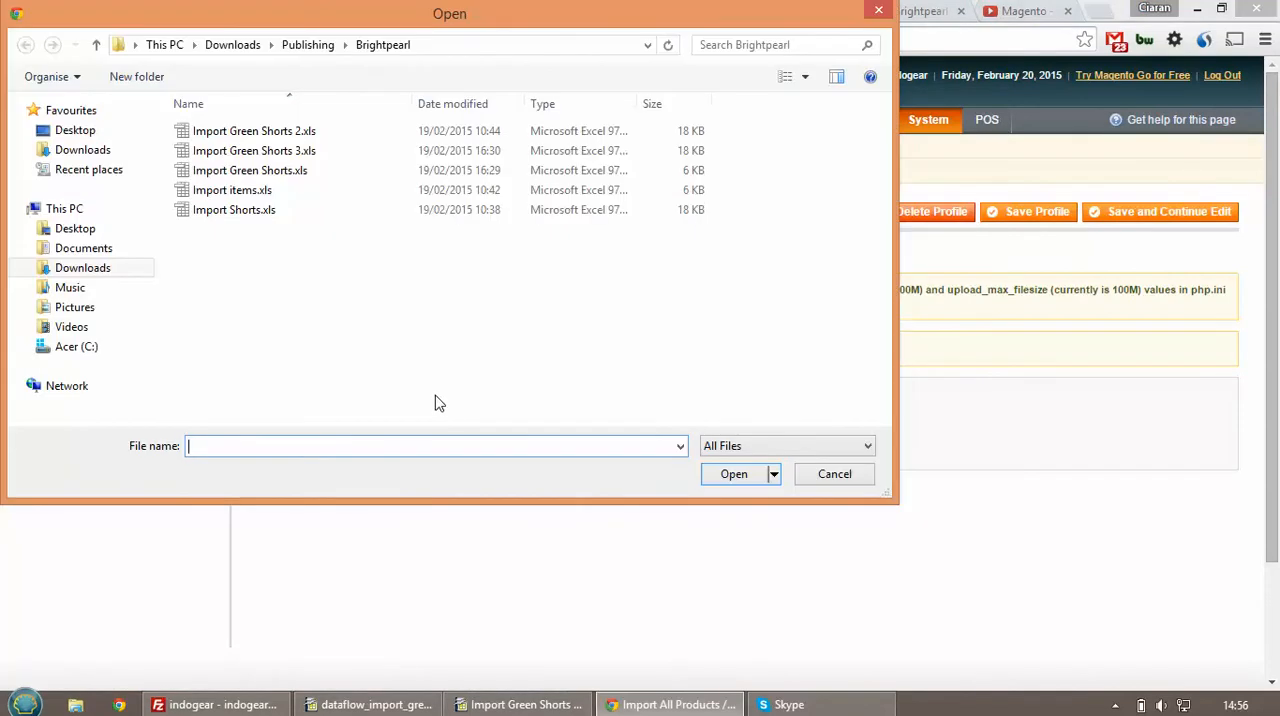
click(308, 46)
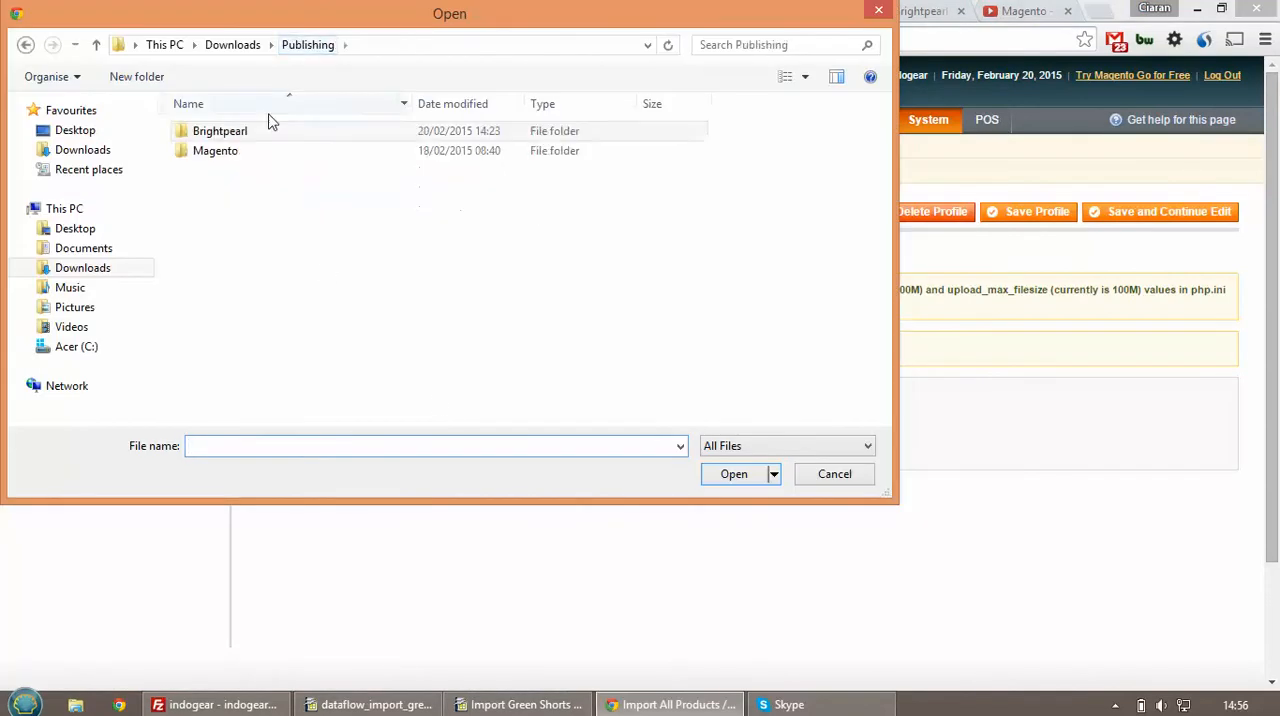
double_click(252, 151)
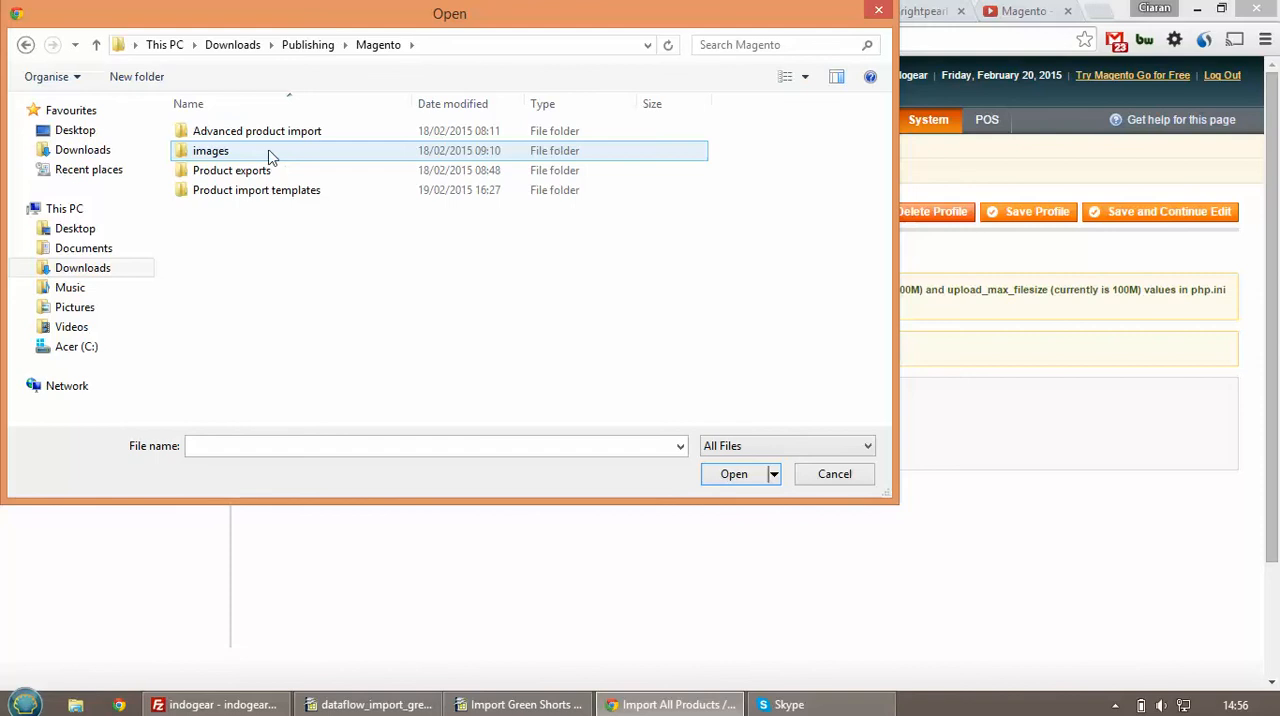
double_click(274, 192)
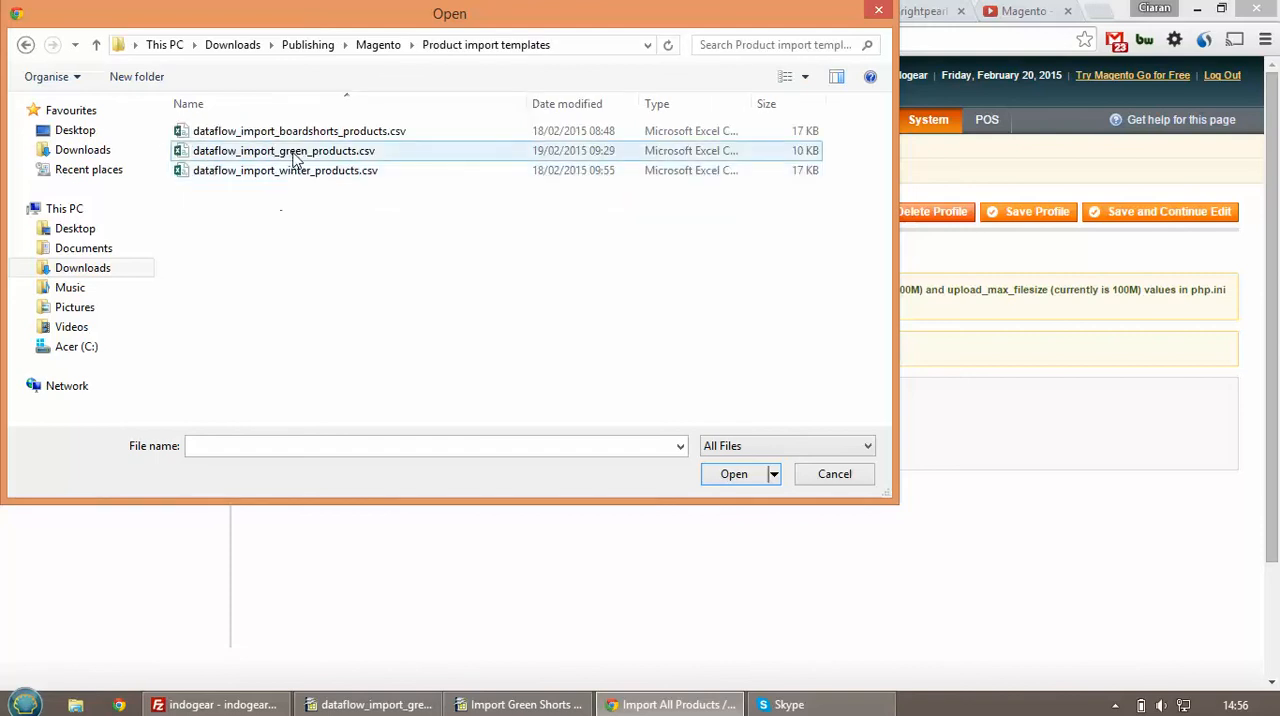
click(293, 155)
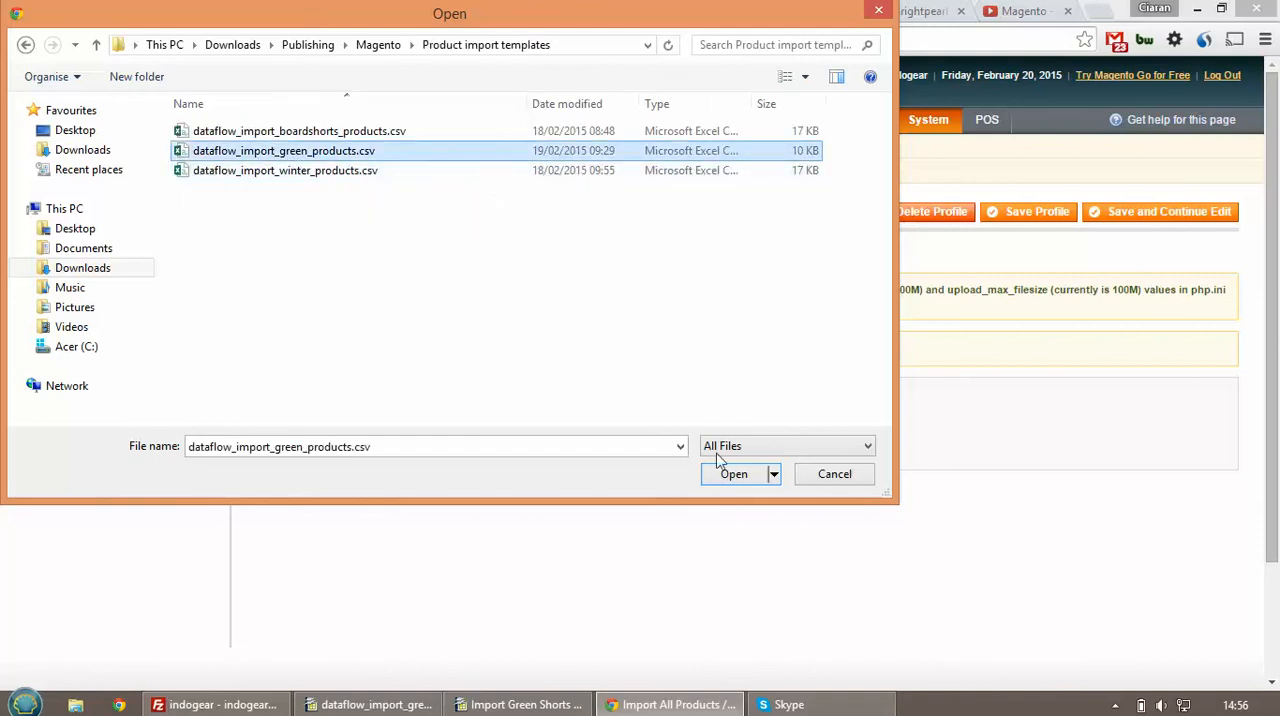
click(734, 475)
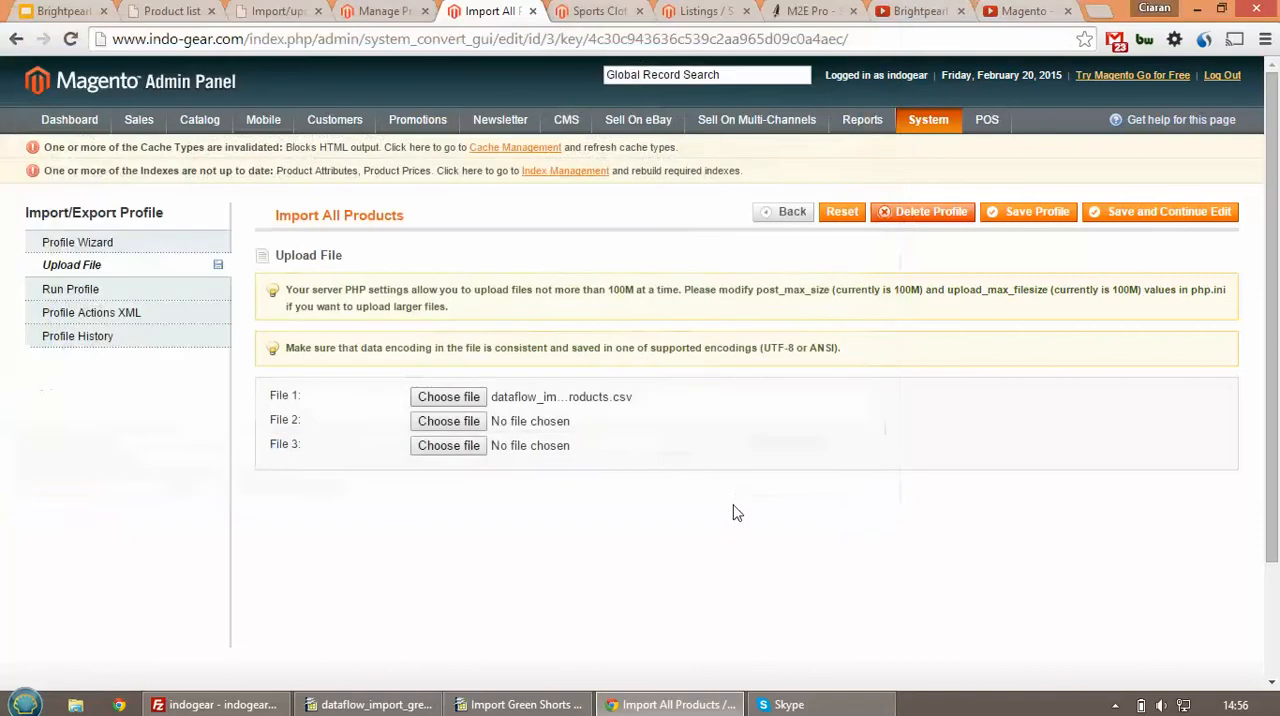
click(1137, 218)
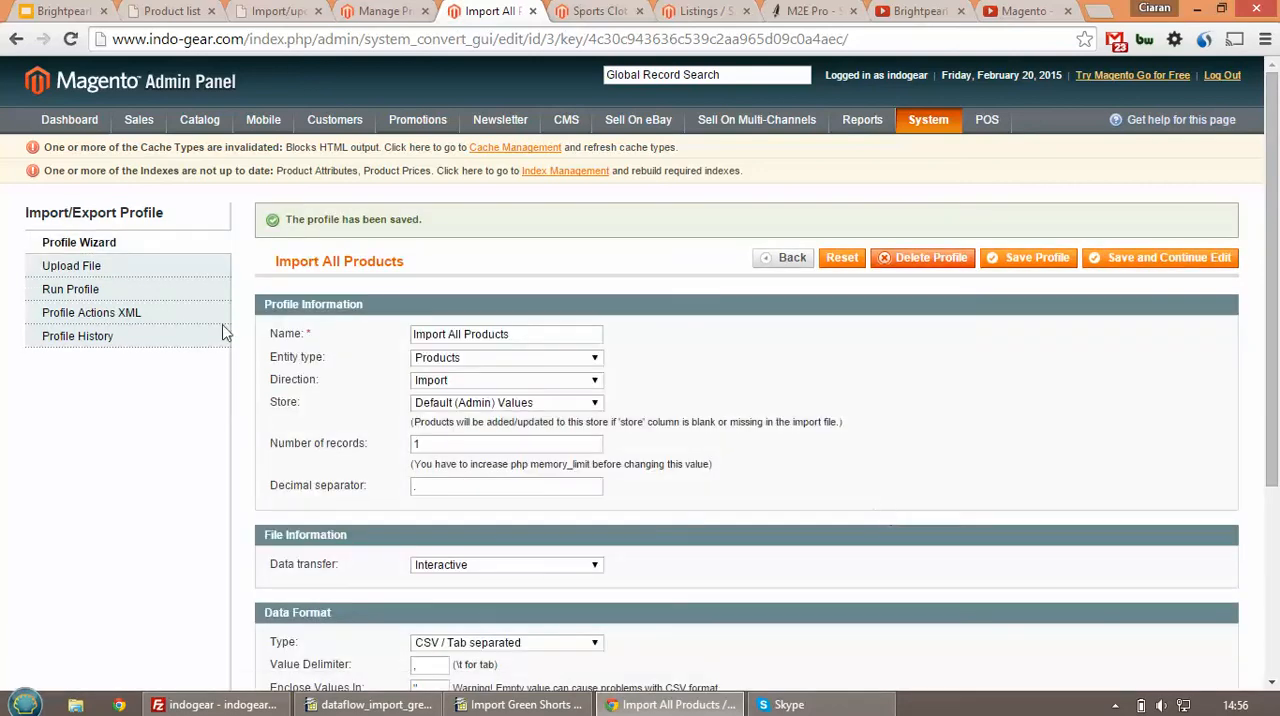
click(174, 296)
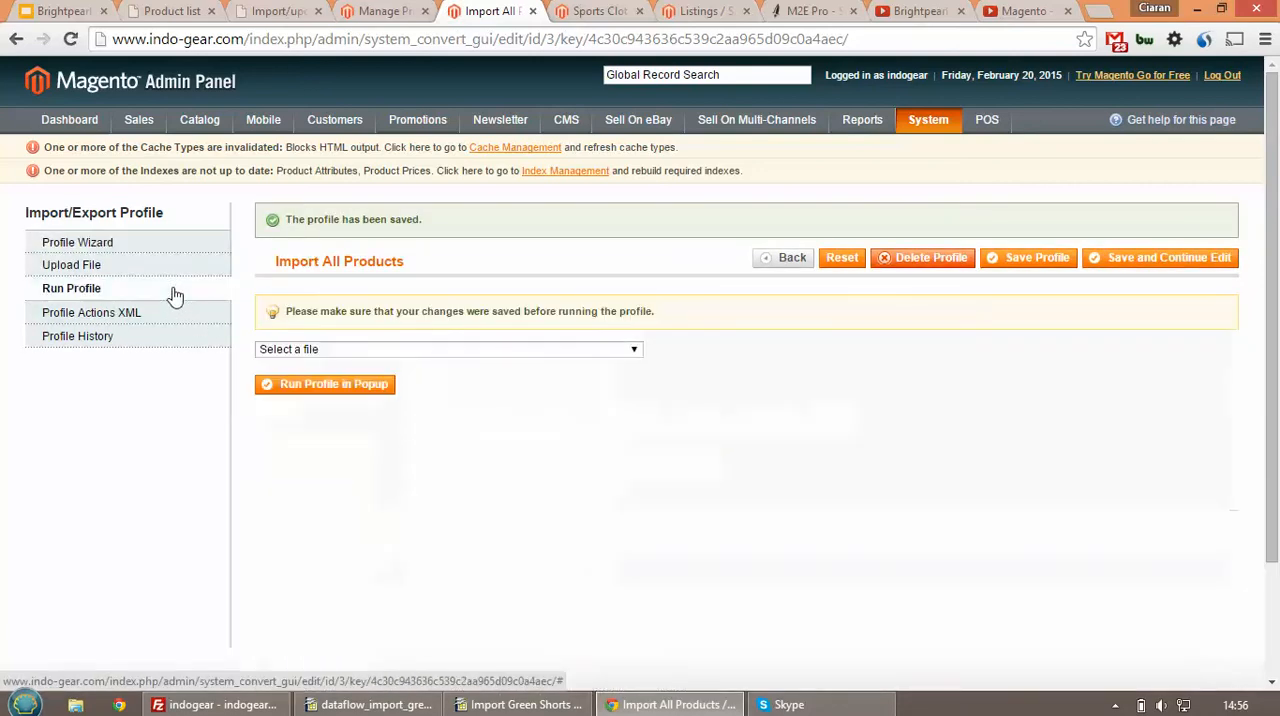
click(314, 351)
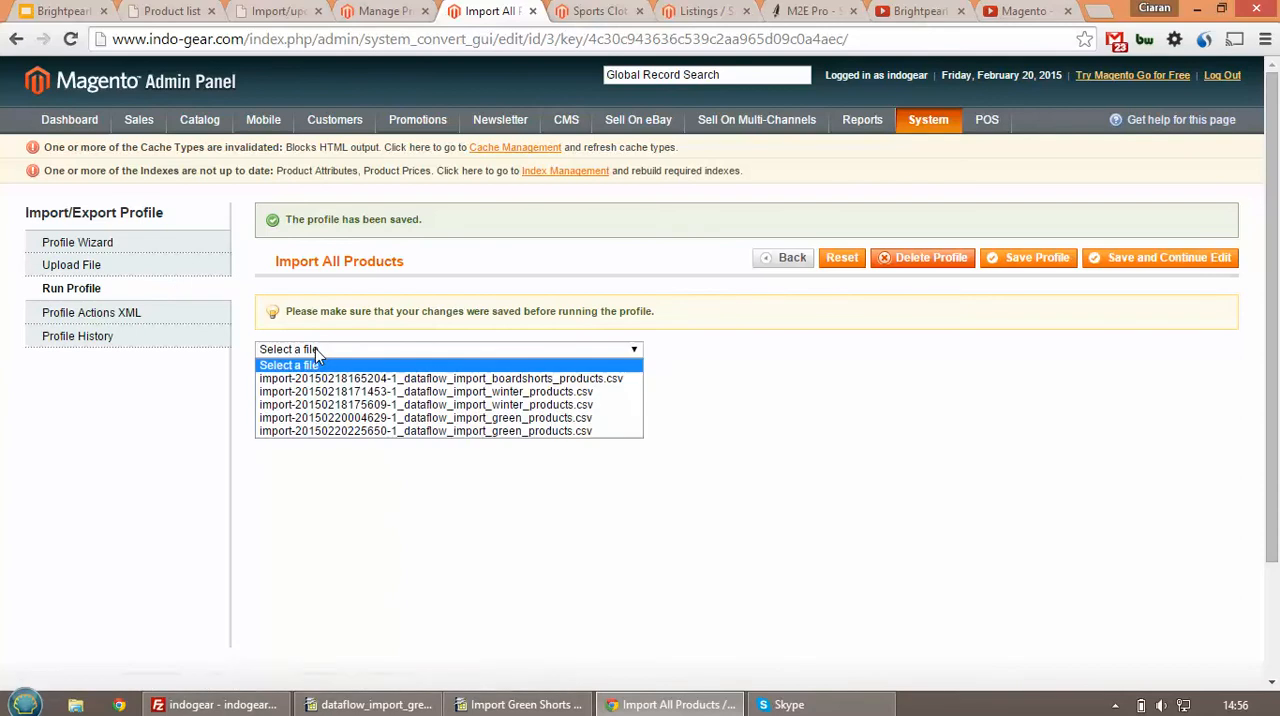
click(337, 431)
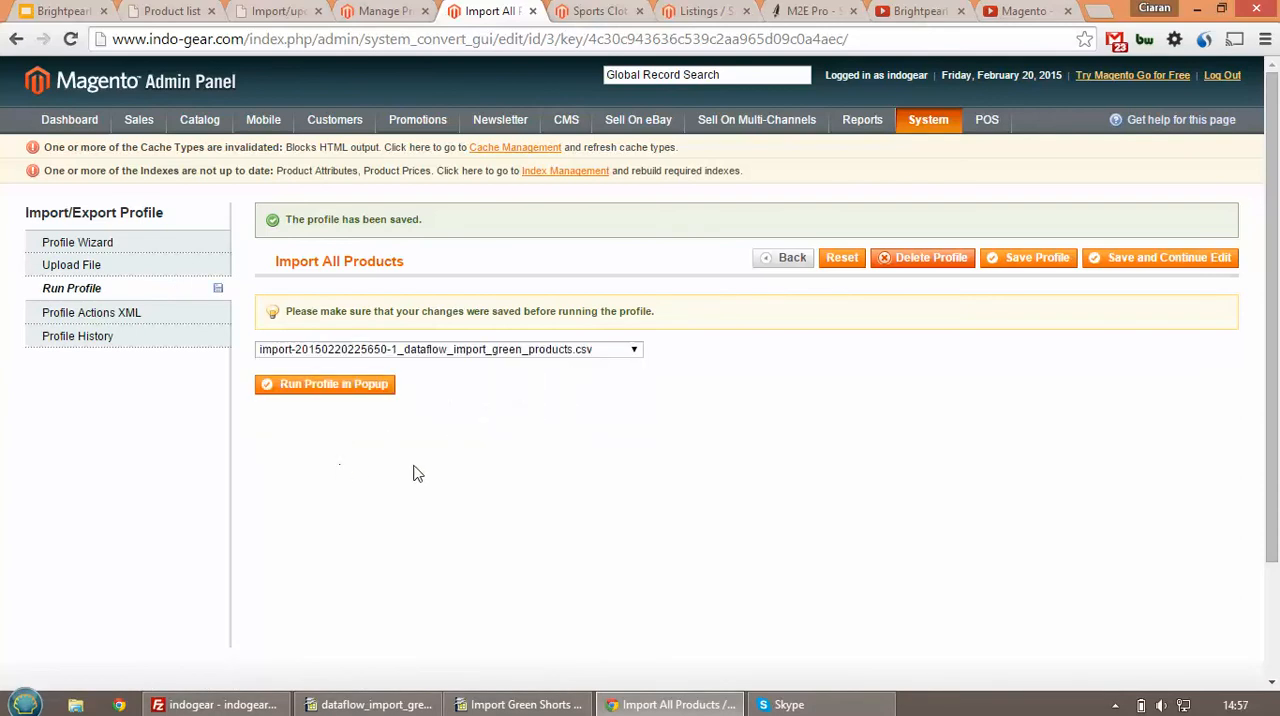
click(367, 395)
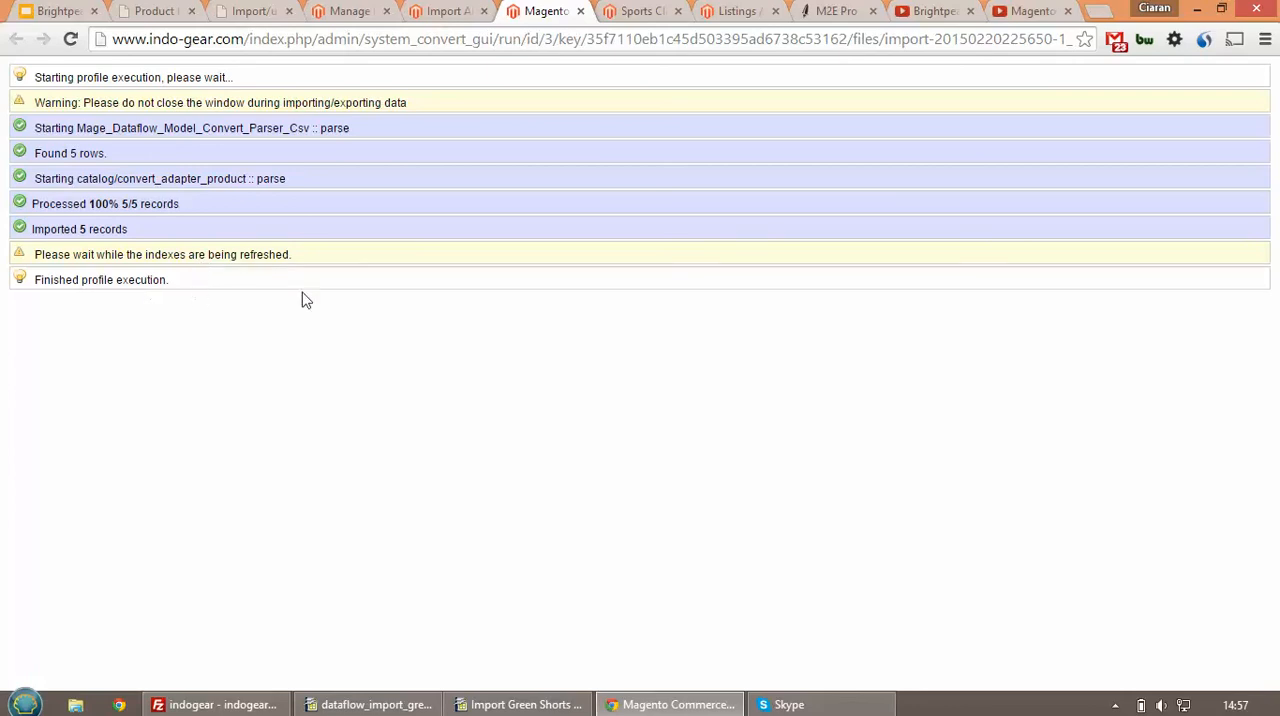
Refresh the Manage Products list and open the configurable Billabong Jungle Juice Shorts with Short Size as its configurable attribute
click(360, 13)
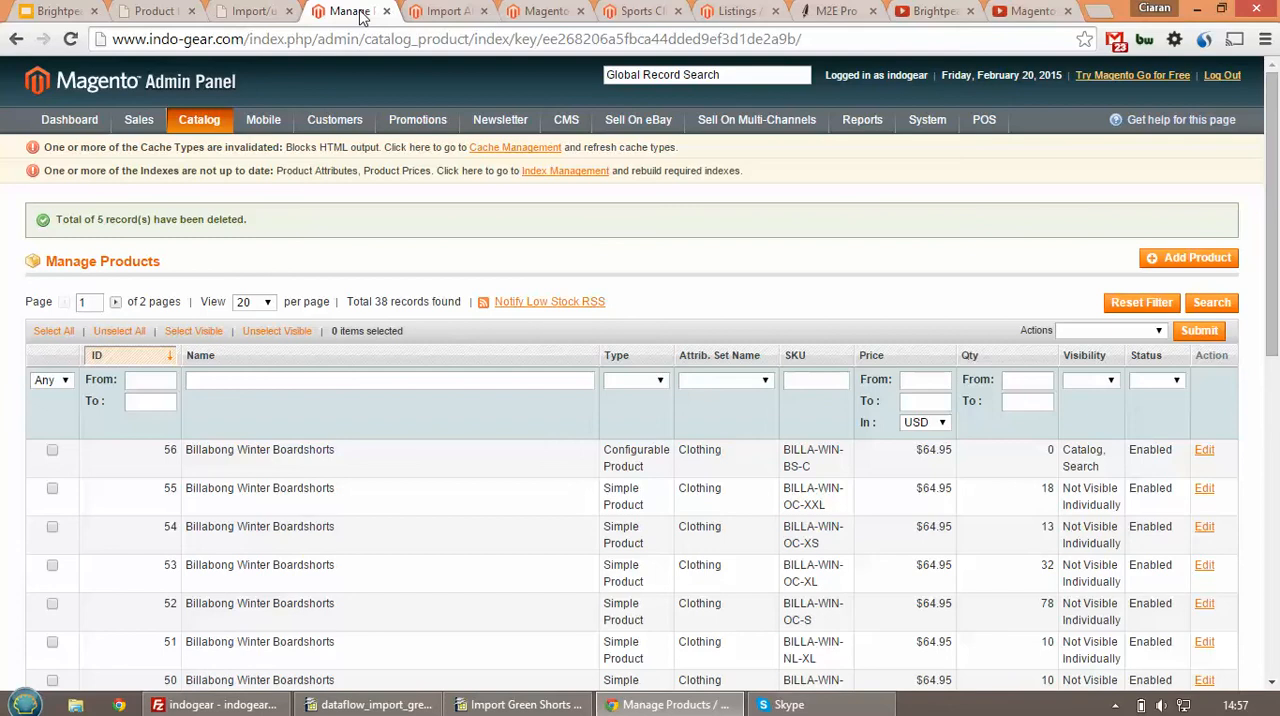
click(70, 38)
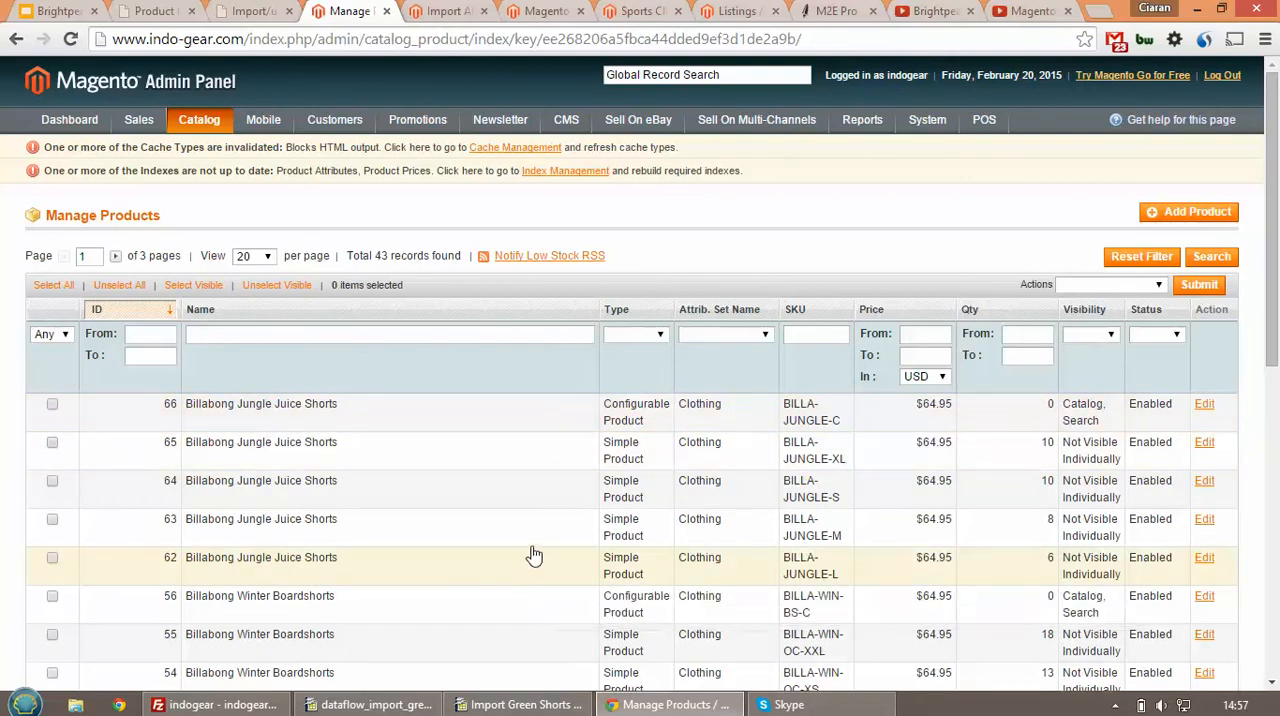
click(450, 431)
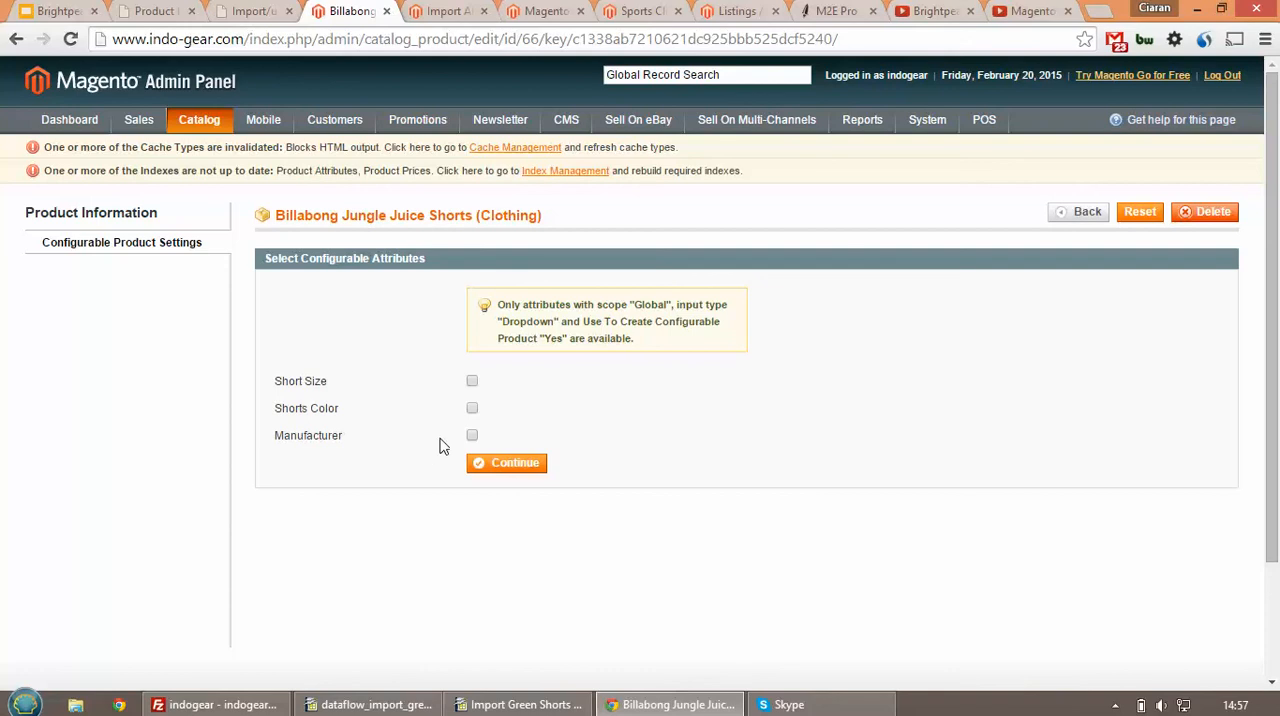
click(472, 383)
click(504, 466)
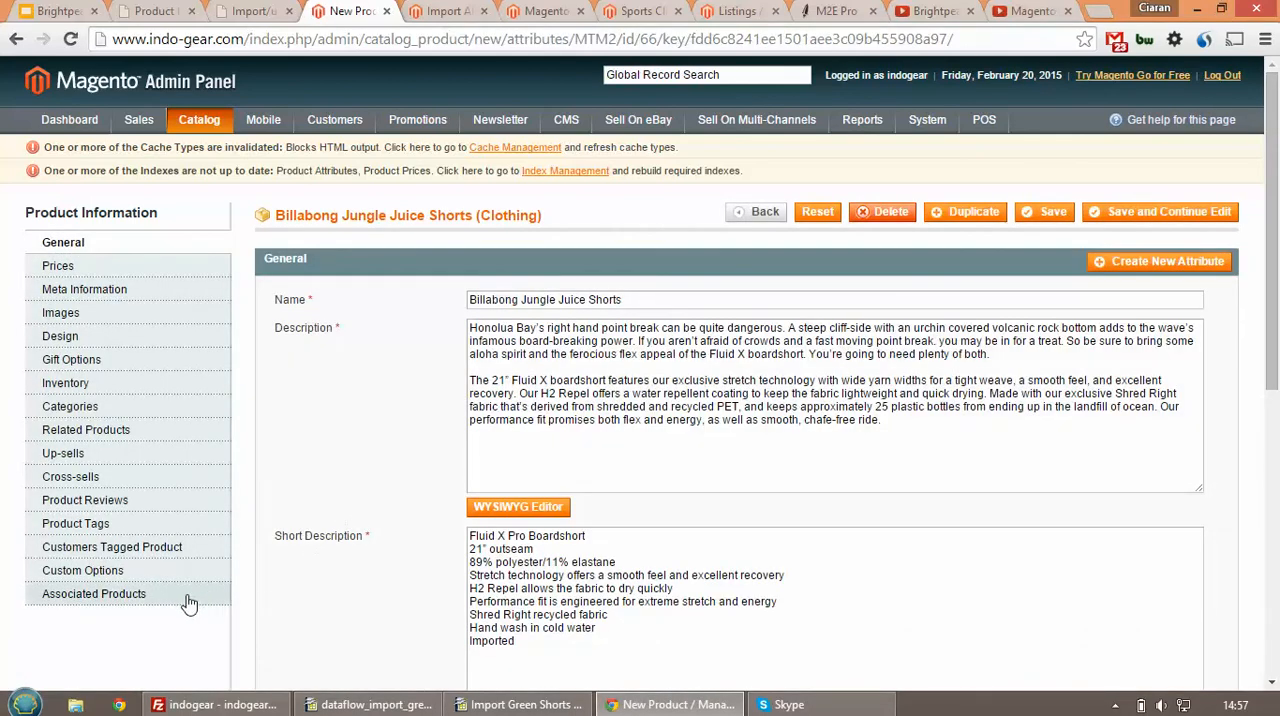
In the product's associated products, reset the filter and search for names containing "jungle"
click(120, 594)
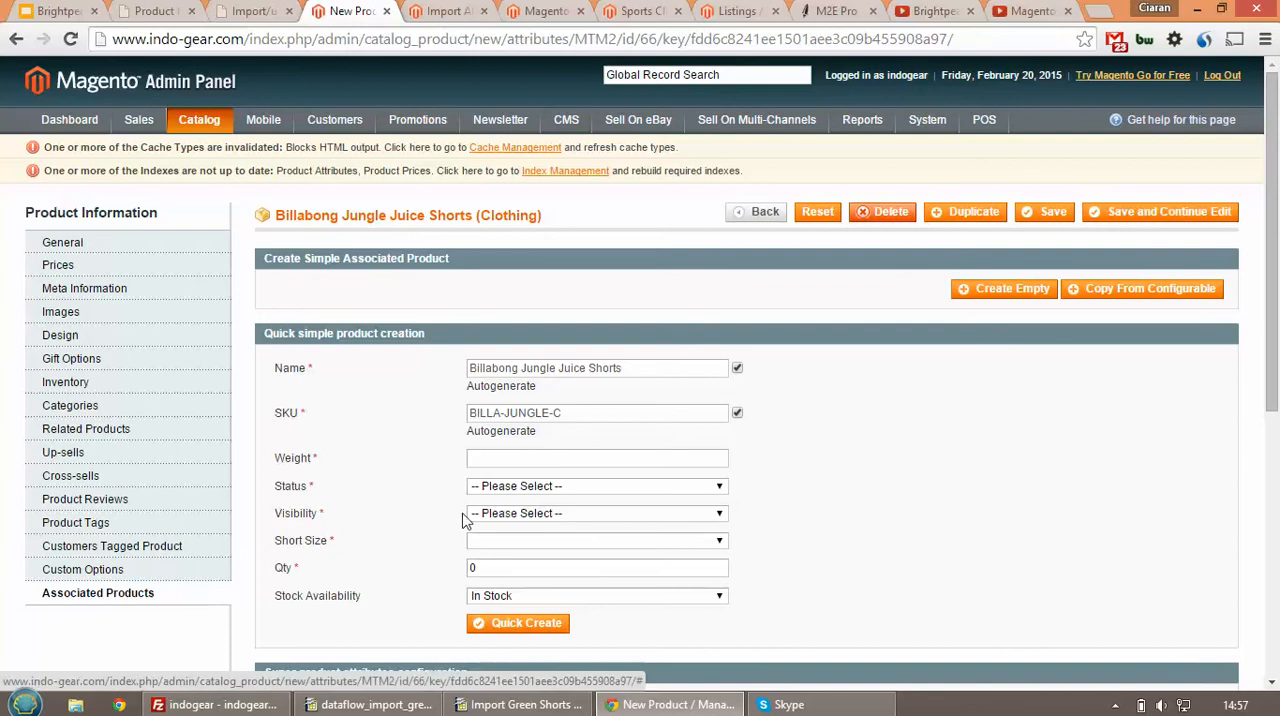
scroll(466, 520, down, 3)
scroll(460, 528, down, 1)
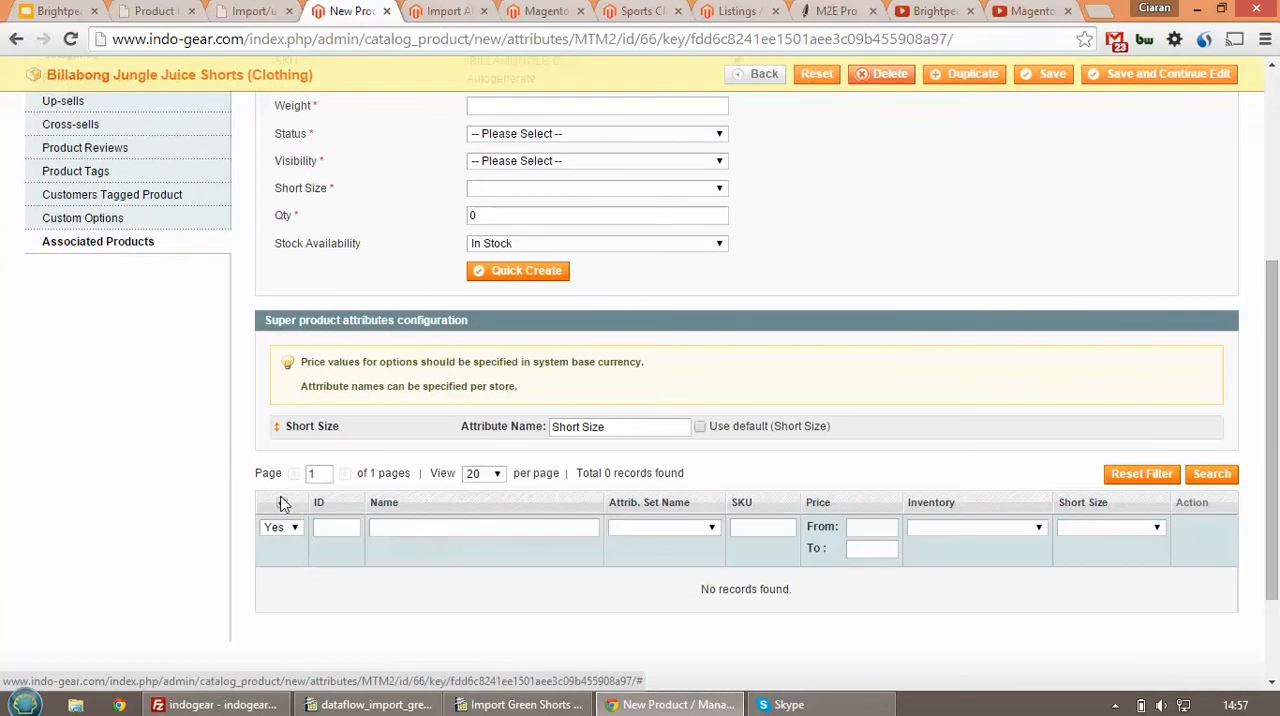
click(282, 502)
click(1141, 473)
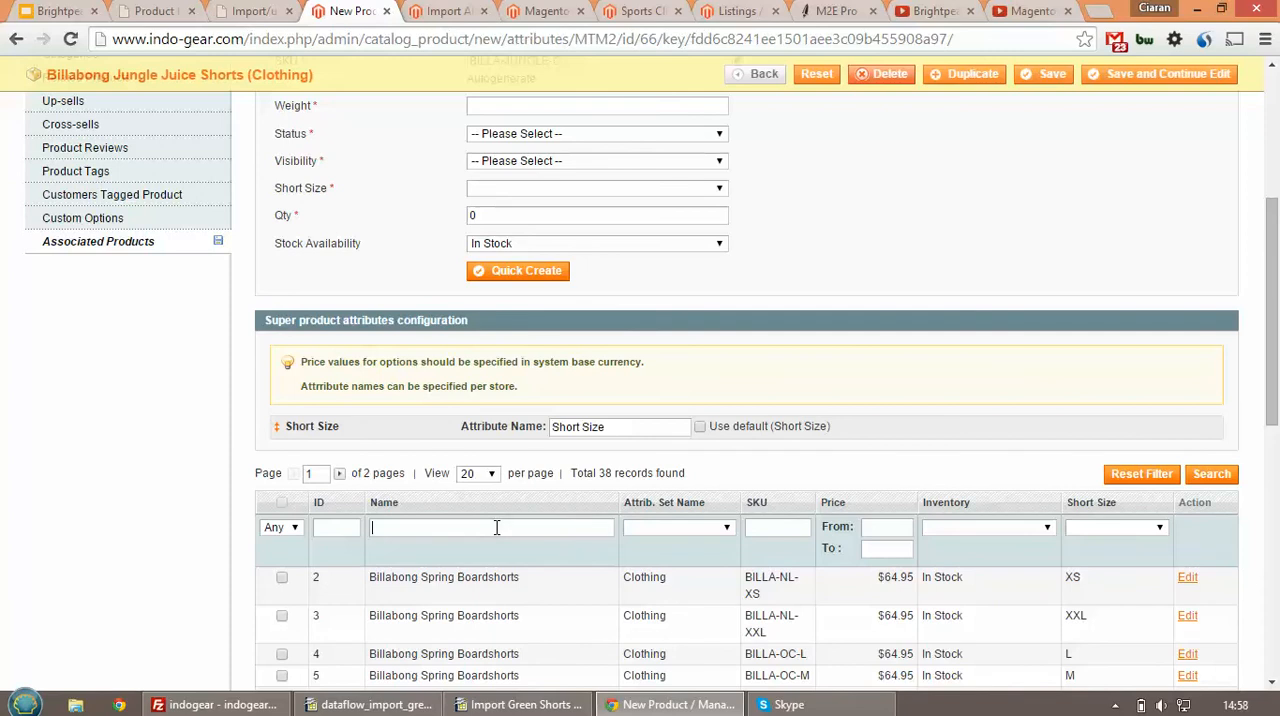
text(le)
click(1211, 475)
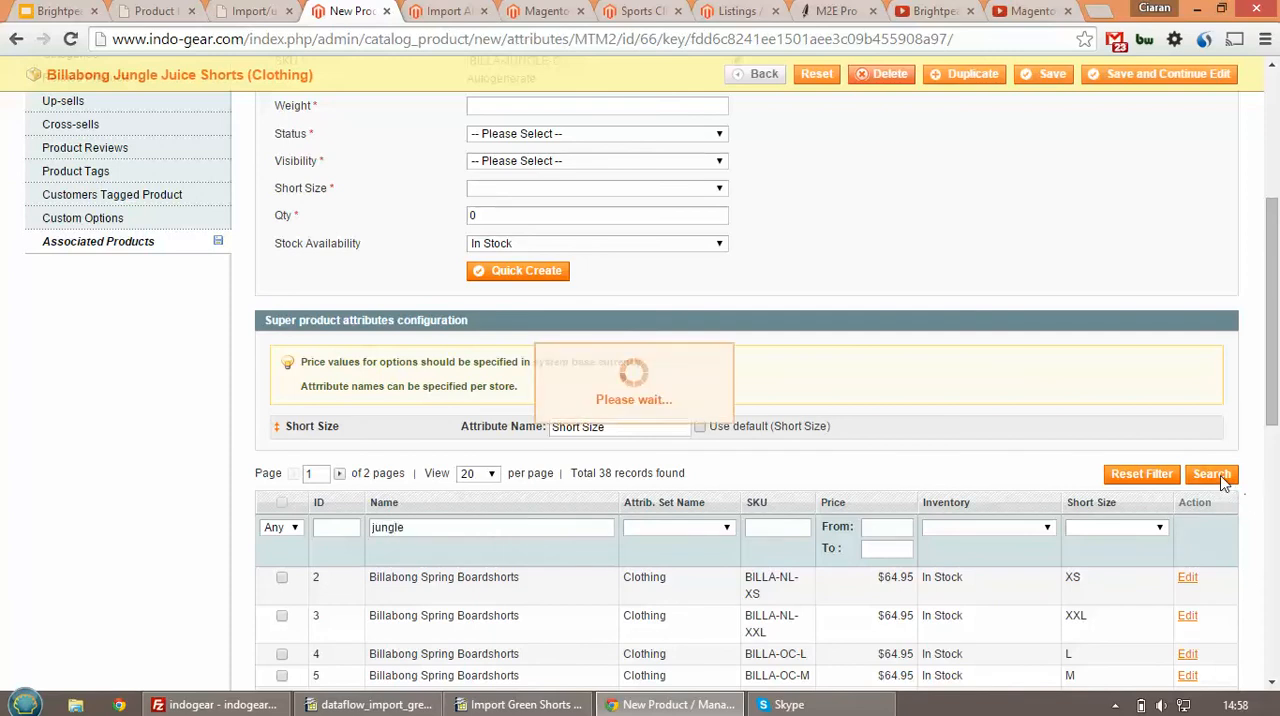
Associate all the listed Jungle Juice Shorts size variants (L, M, S, XL) with the configurable product and save it
scroll(626, 539, down, 2)
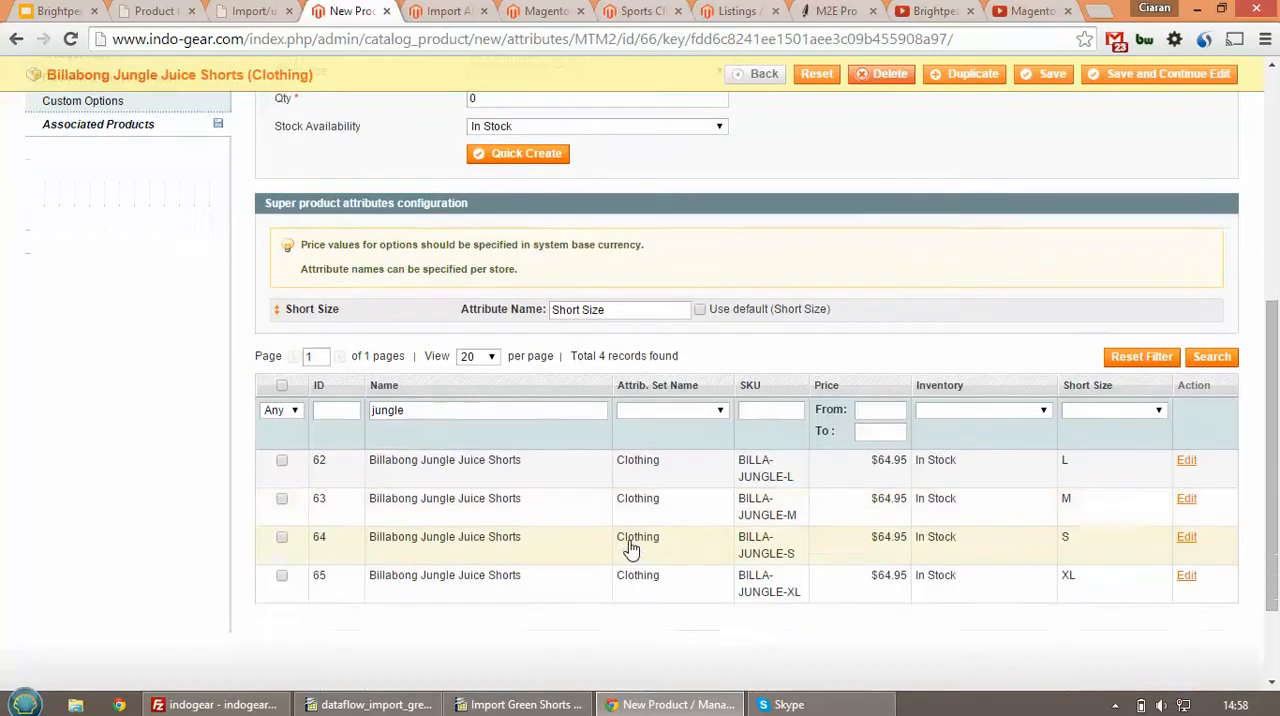
click(284, 388)
scroll(592, 479, up, 8)
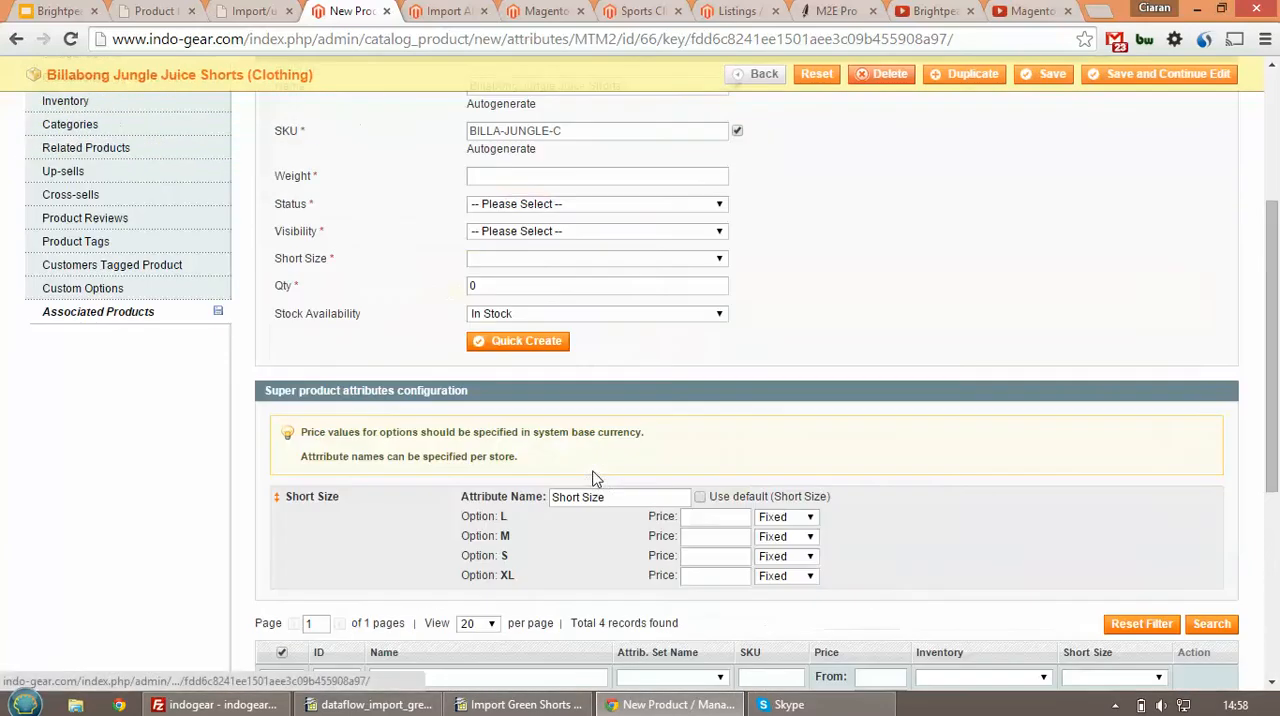
click(1050, 212)
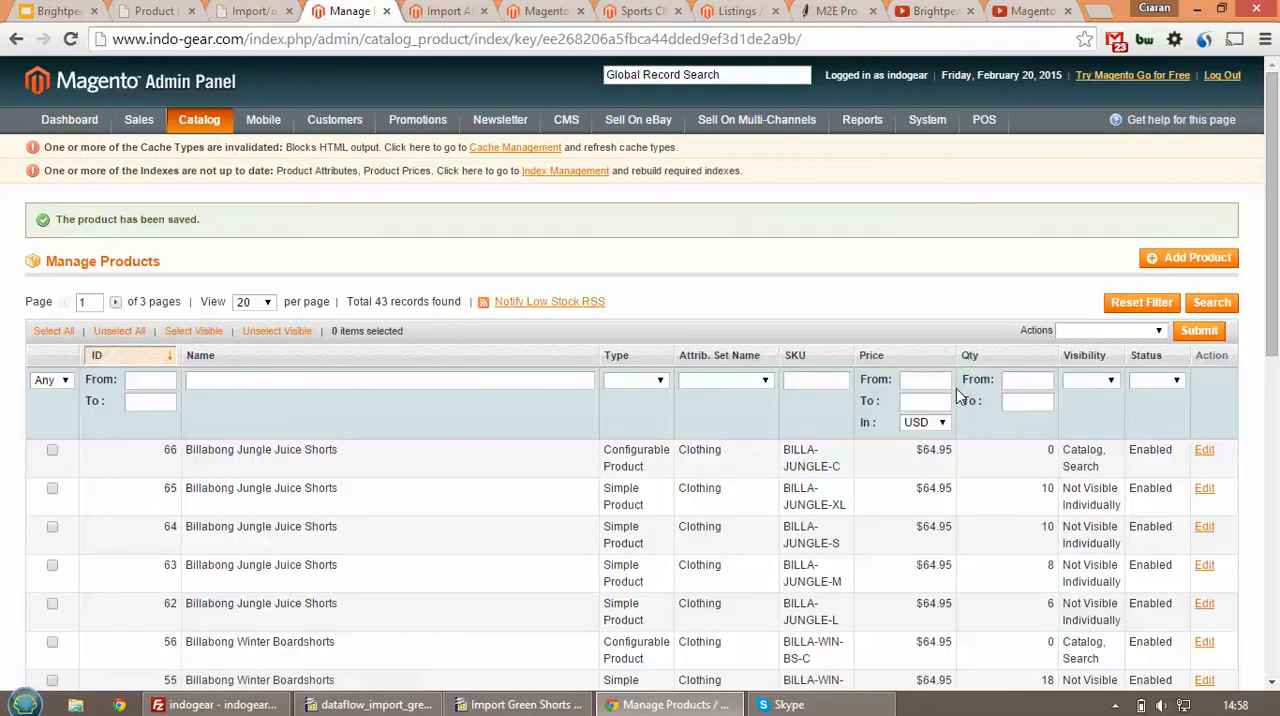
Check the refreshed Sports Clothing category on the storefront for the new shorts, and view the M2E Pro website
click(636, 11)
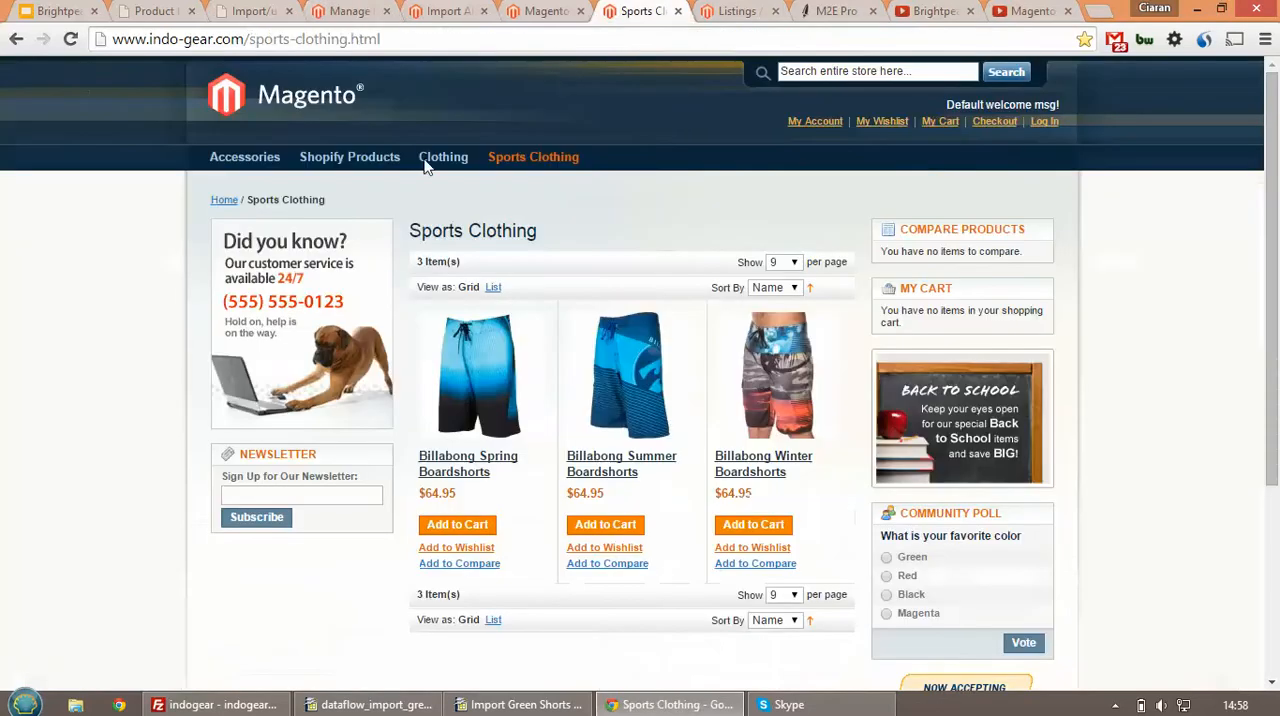
click(74, 45)
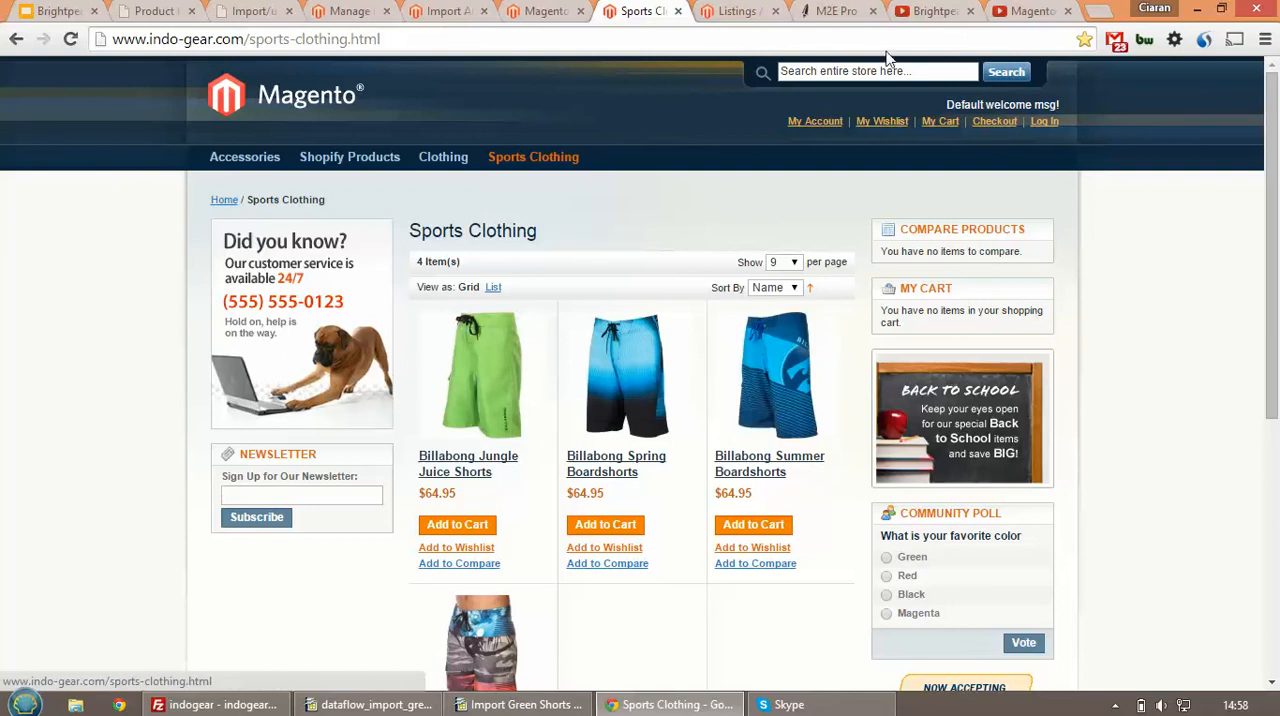
click(836, 11)
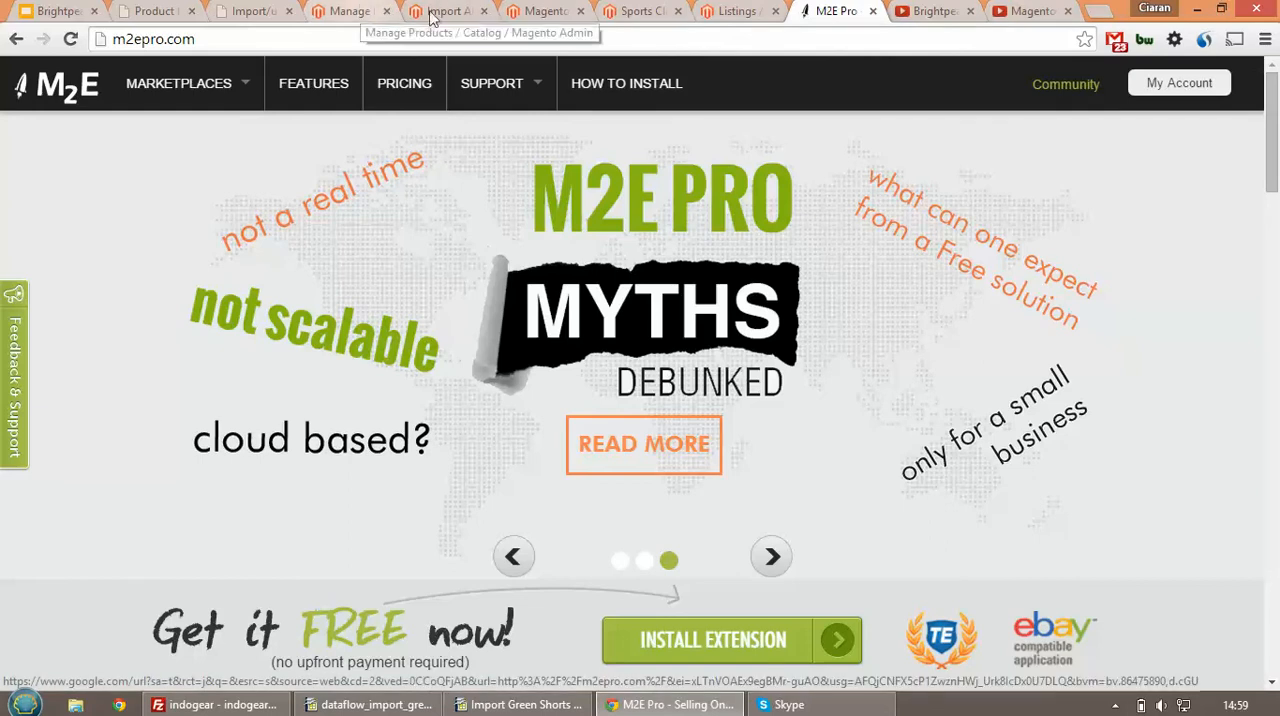
click(545, 11)
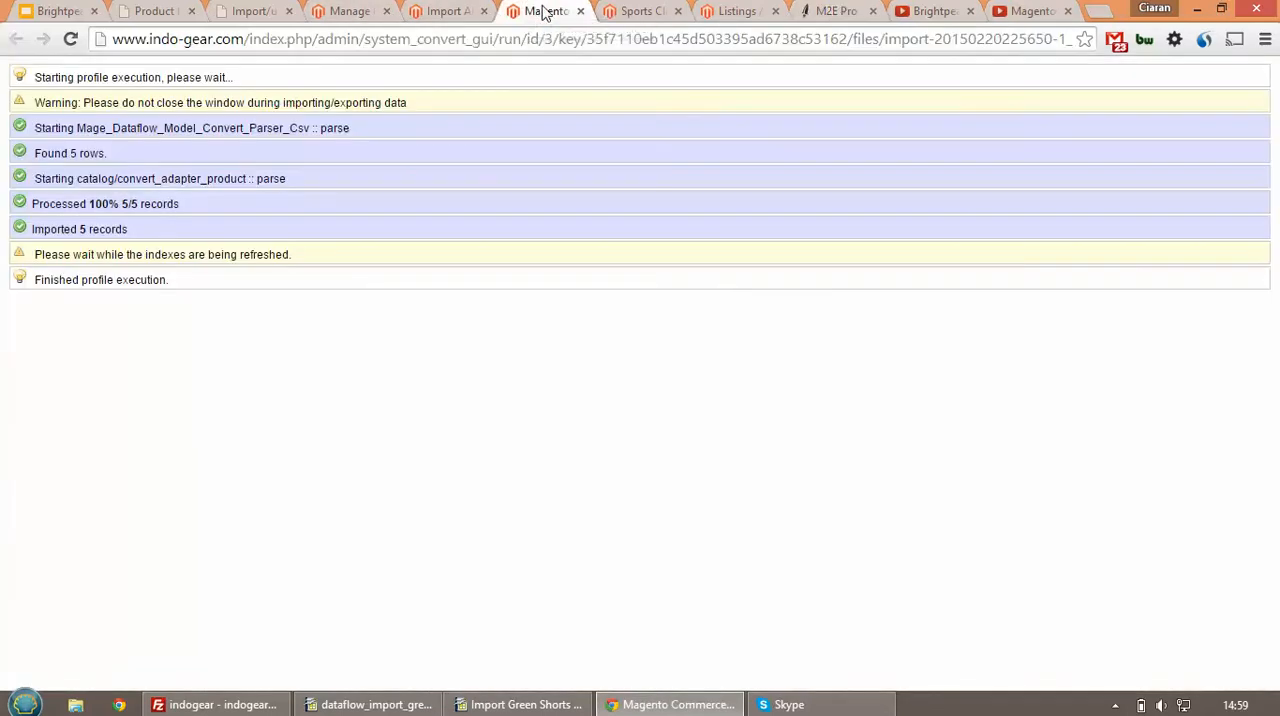
Add the configurable Billabong Jungle Juice Shorts from the products list to the Default eBay listing, without customizing the listing settings
click(706, 11)
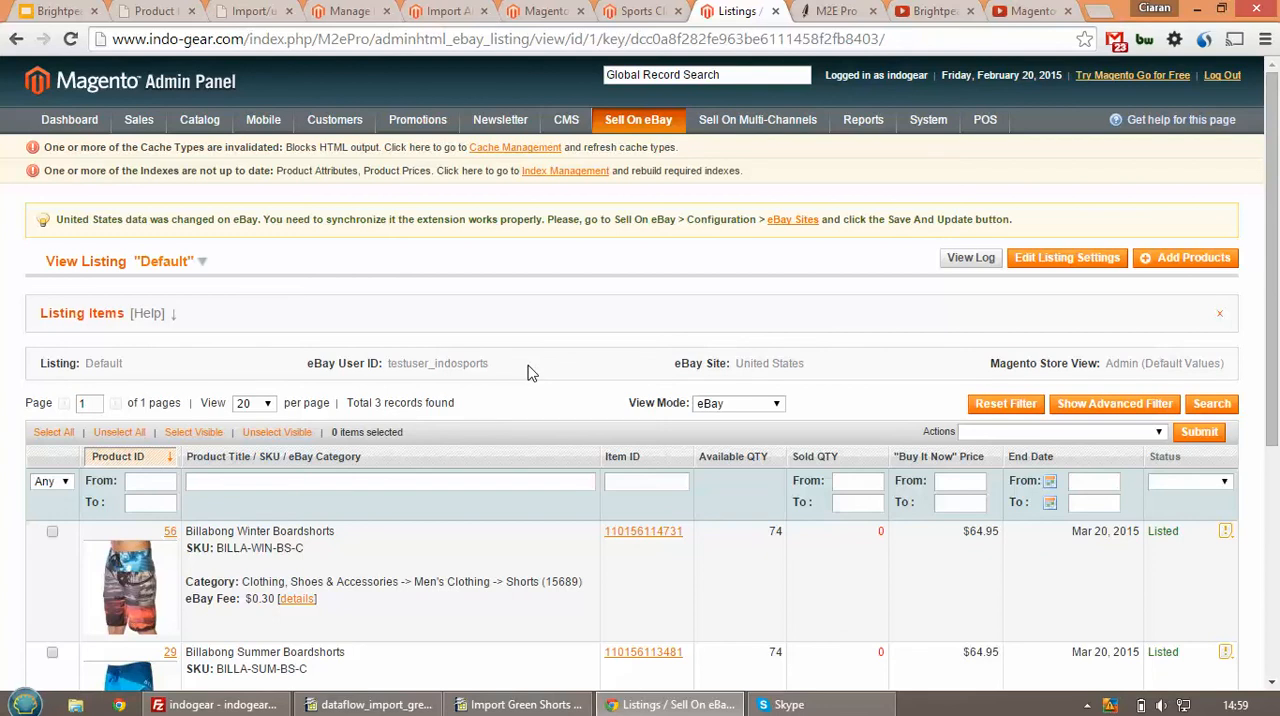
mouse_move(640, 122)
click(1190, 271)
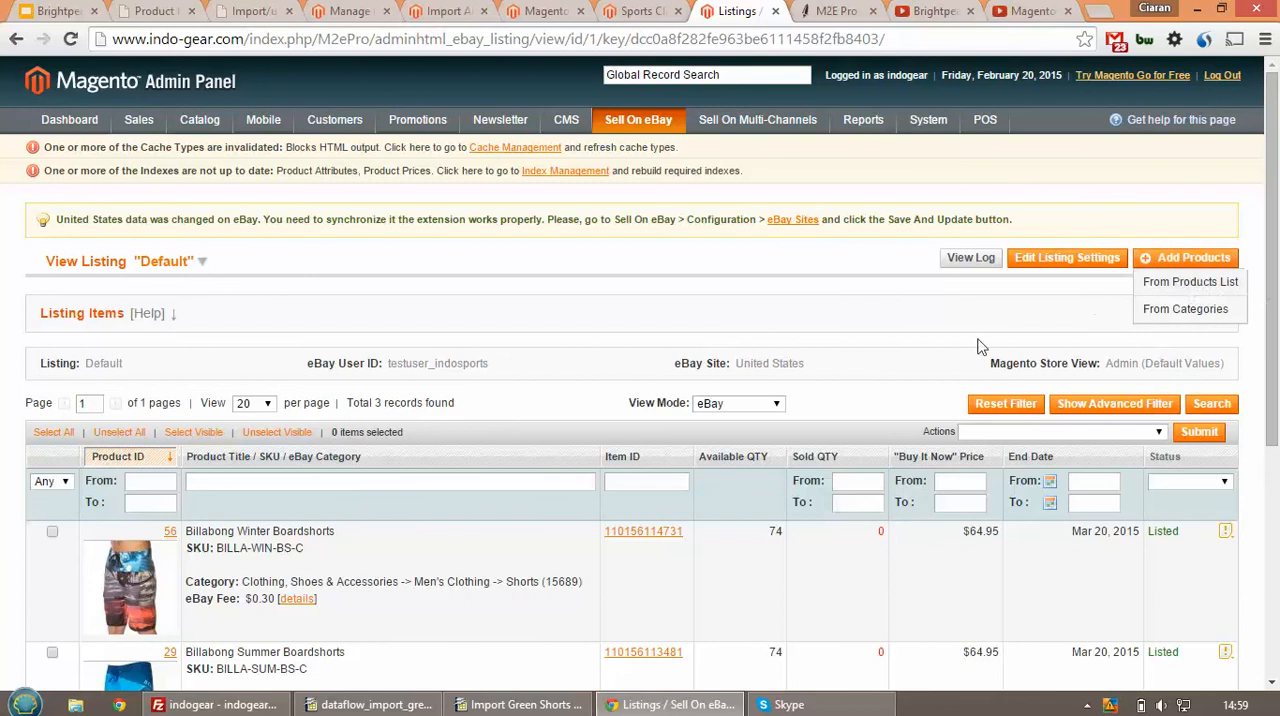
click(1150, 286)
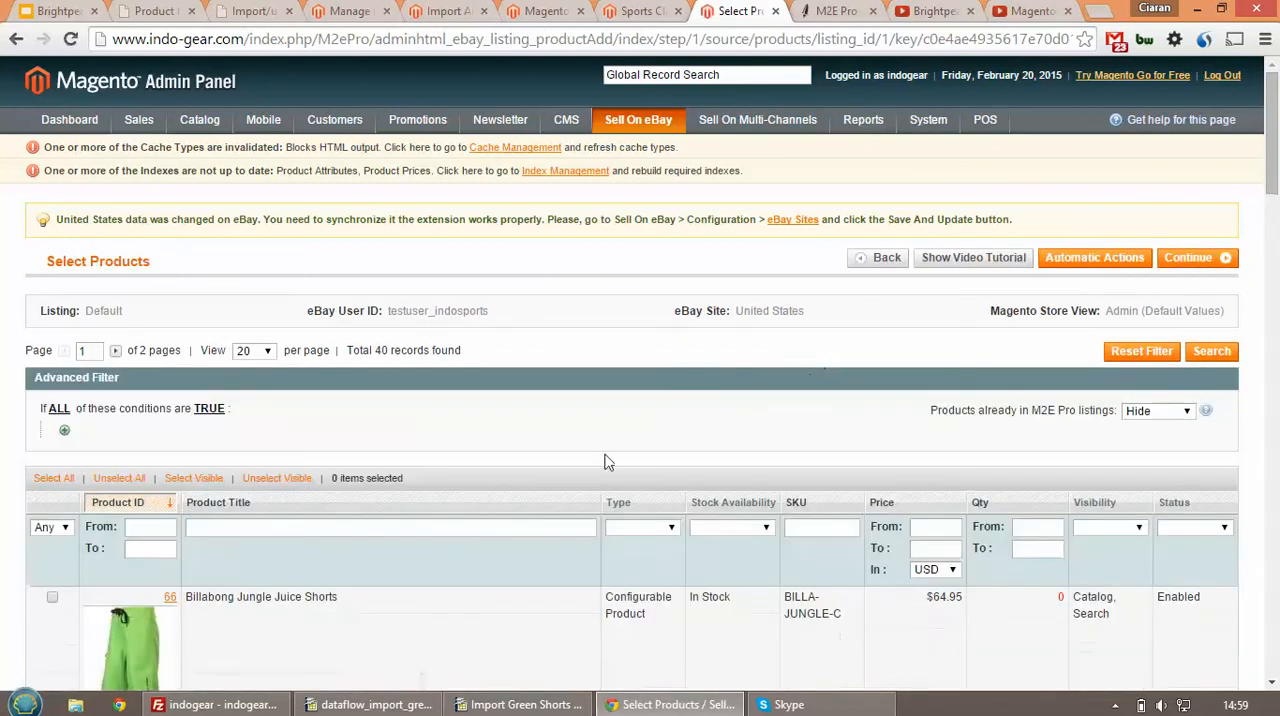
scroll(434, 534, down, 1)
click(52, 528)
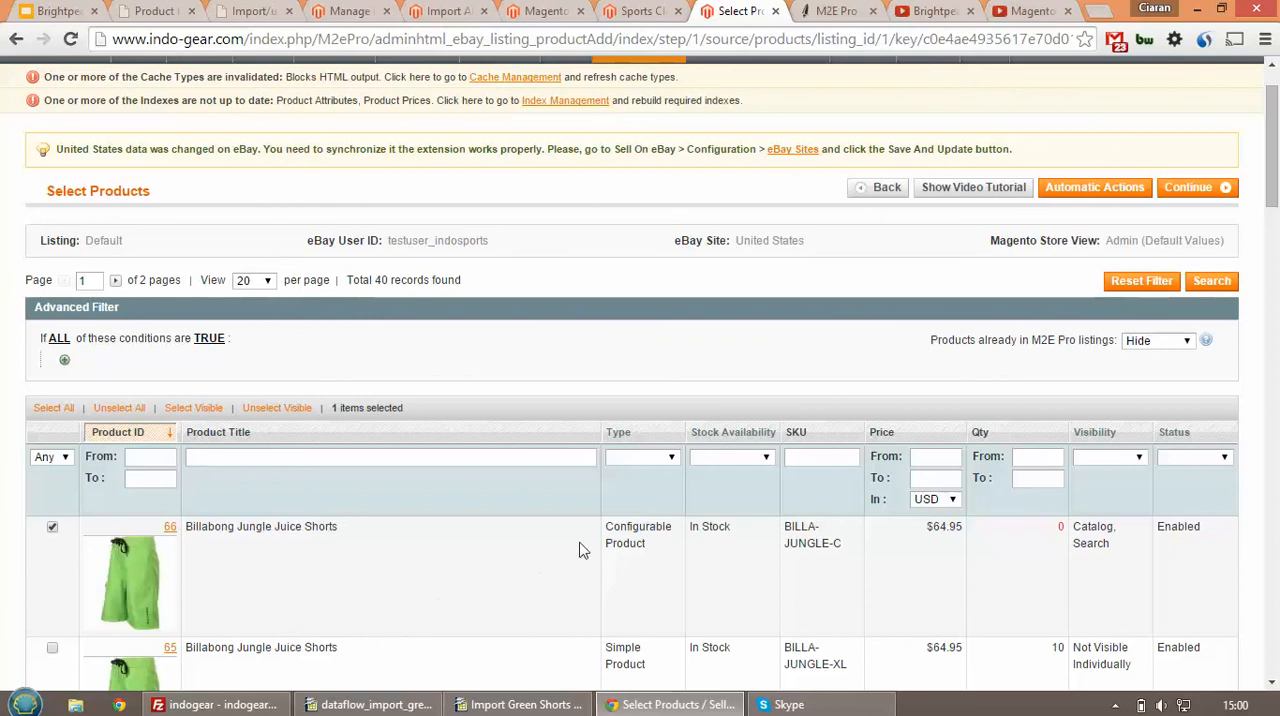
click(1200, 188)
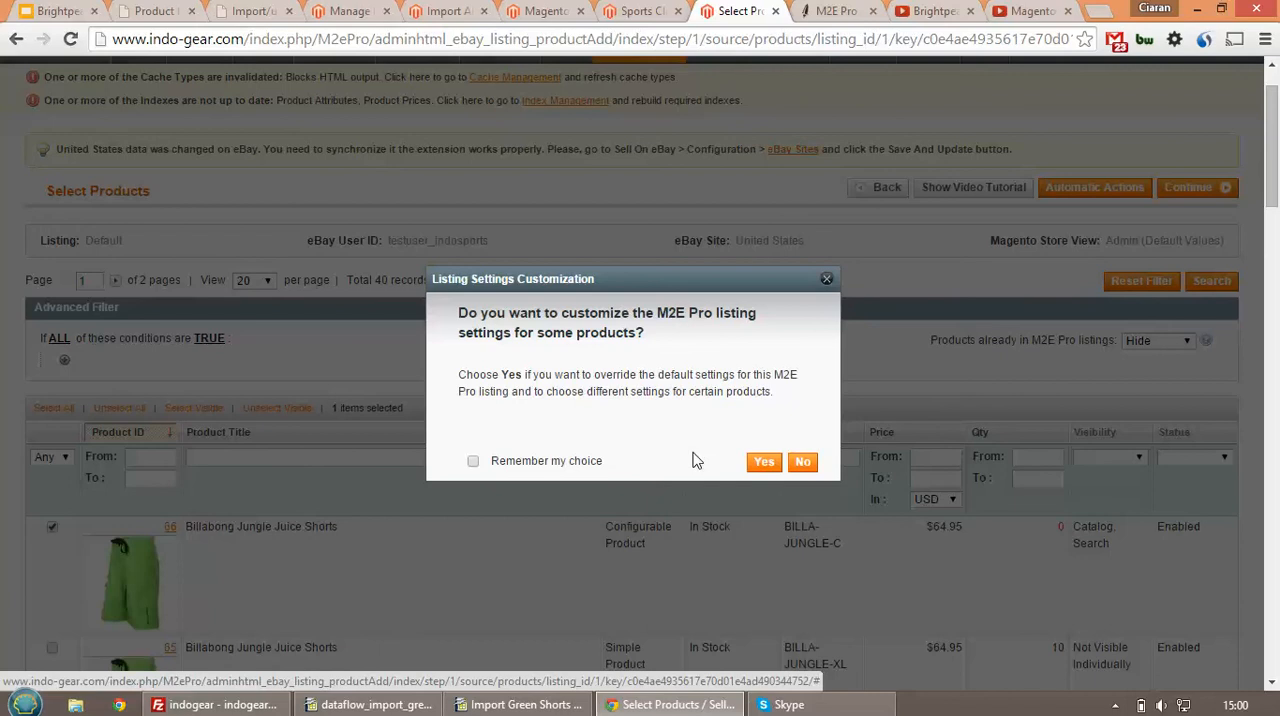
click(805, 463)
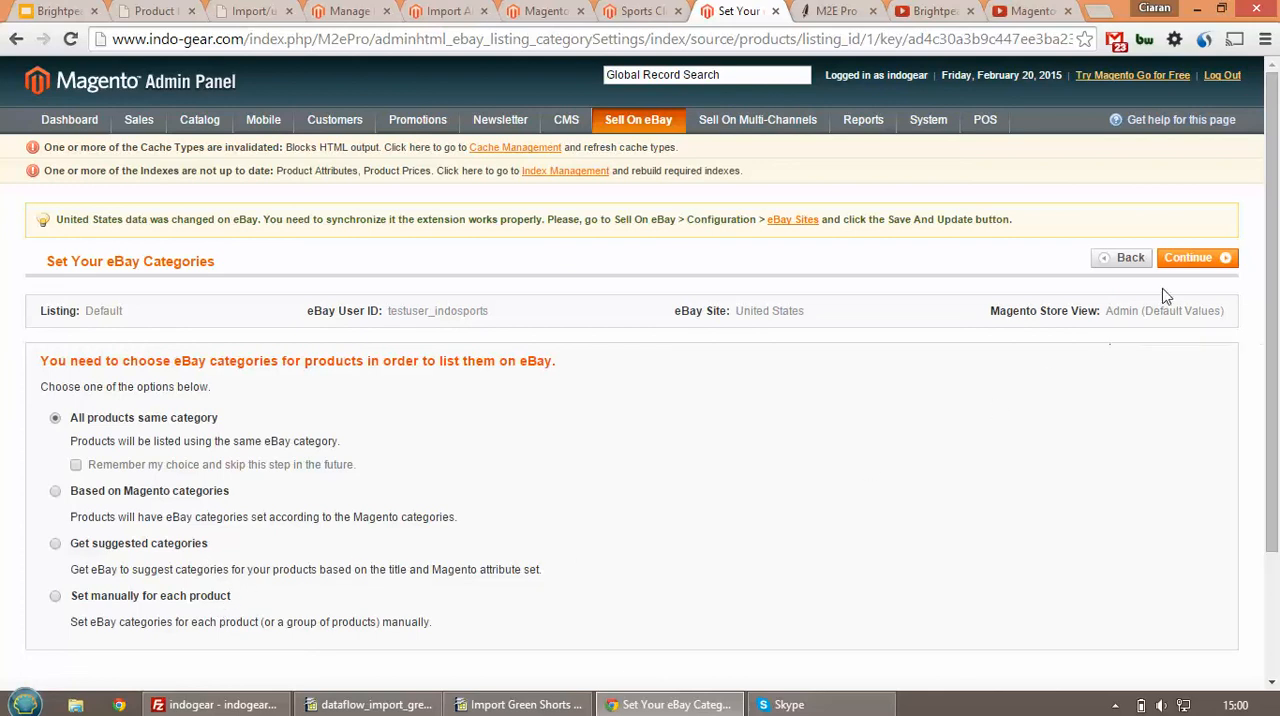
Use Men's Clothing -> Shorts (15689) as the same eBay category for all products, and complete the specifics with Brand as eBay Recommended
click(1185, 262)
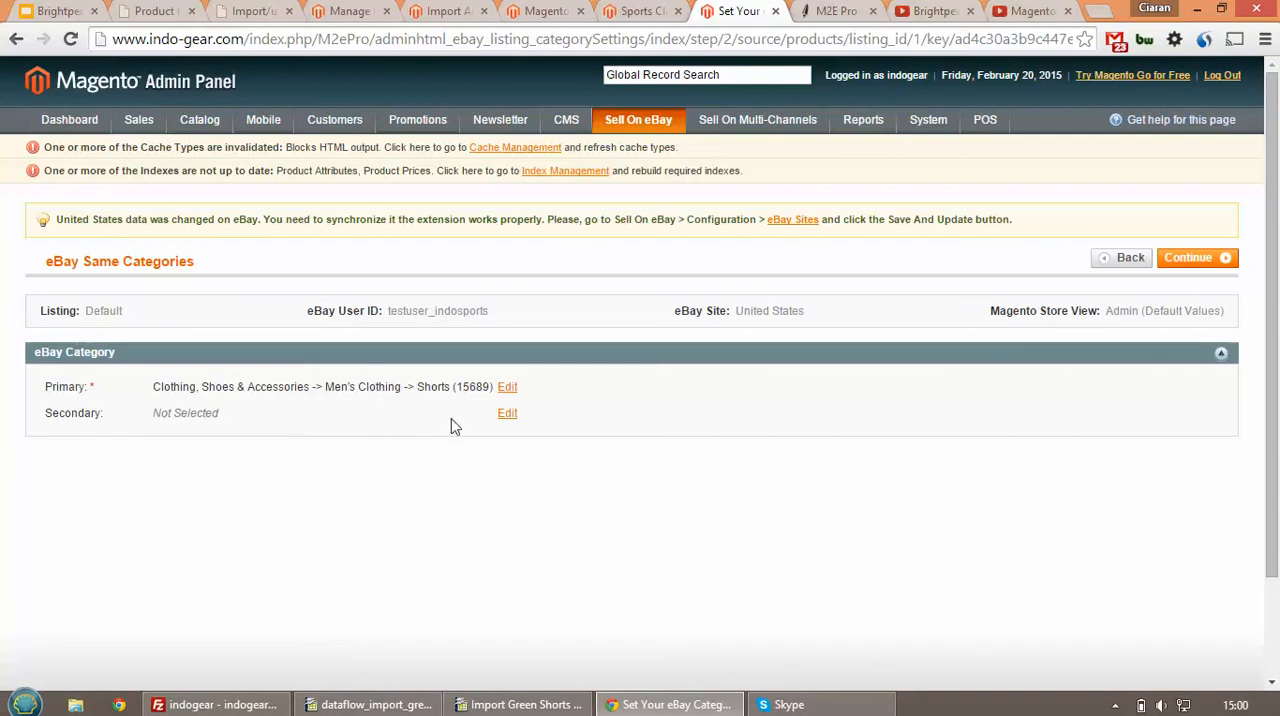
click(1222, 258)
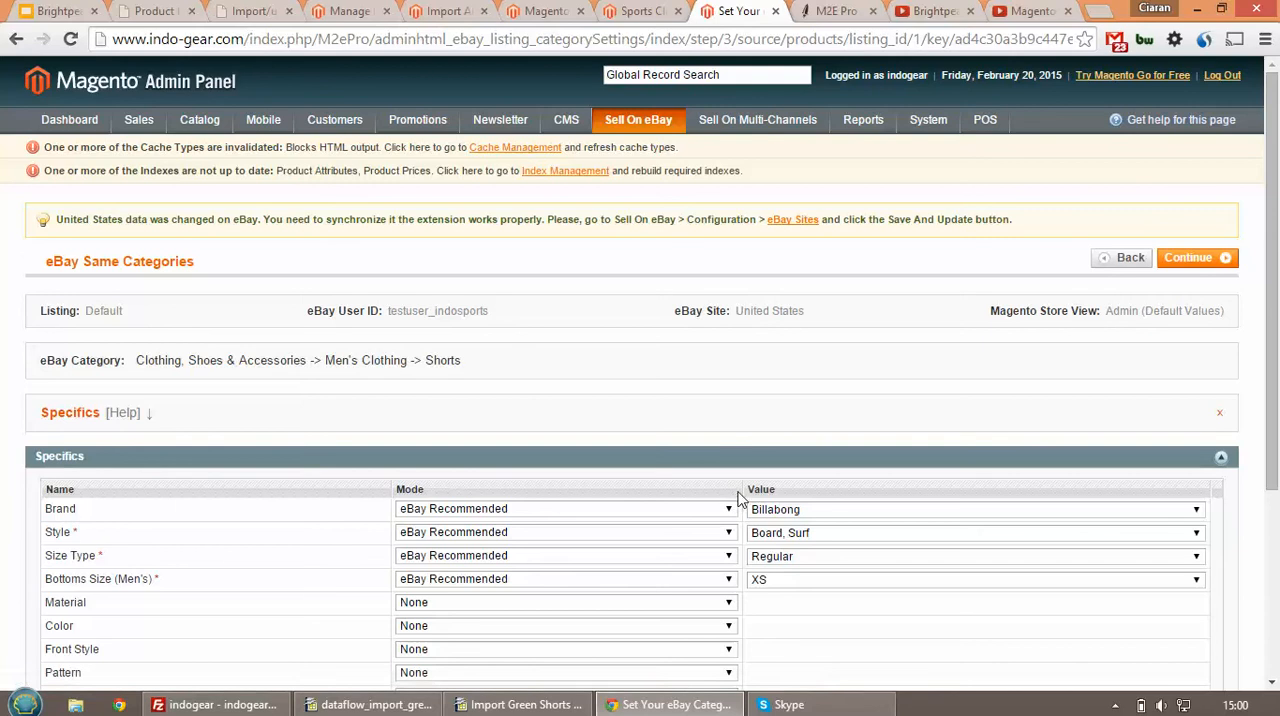
scroll(745, 493, down, 1)
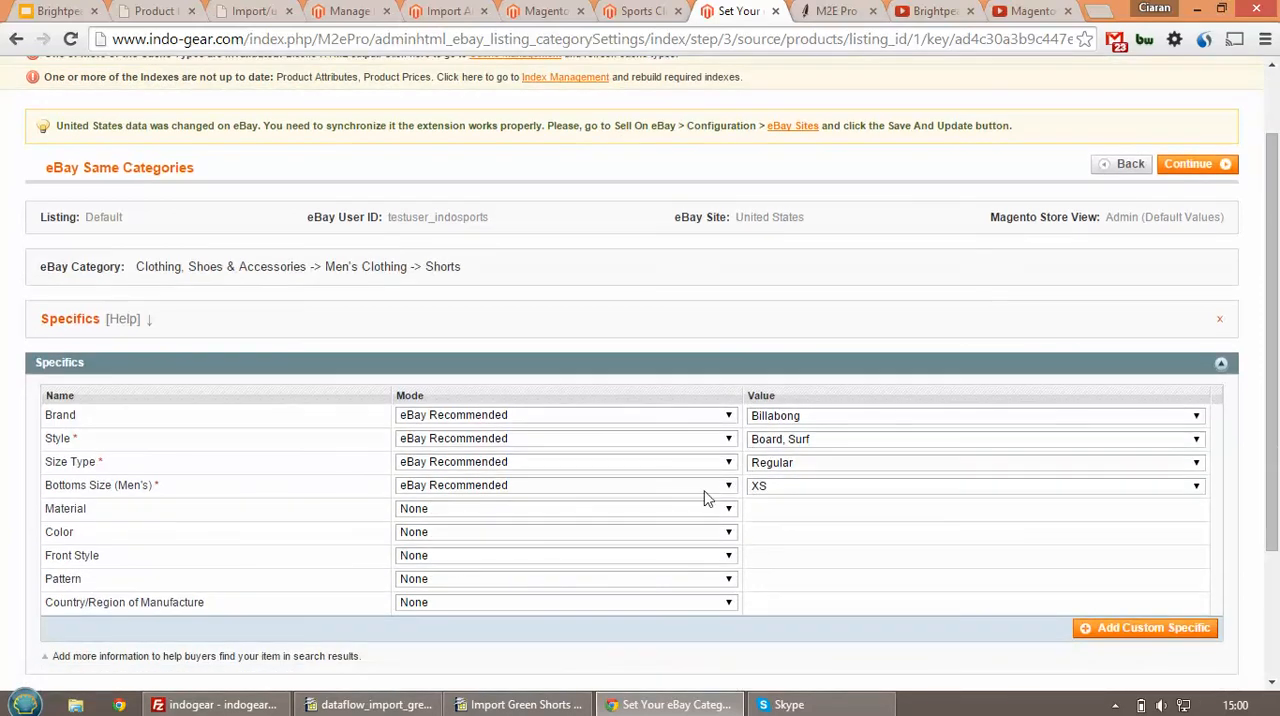
click(558, 415)
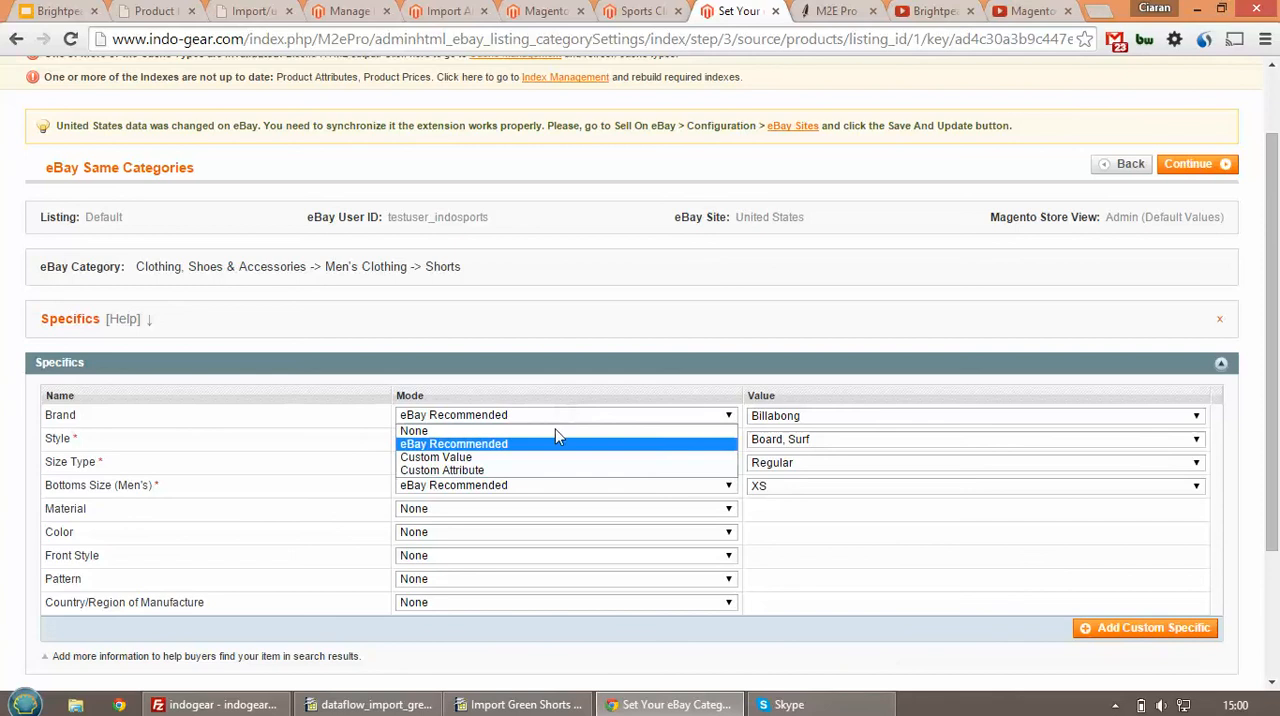
click(571, 430)
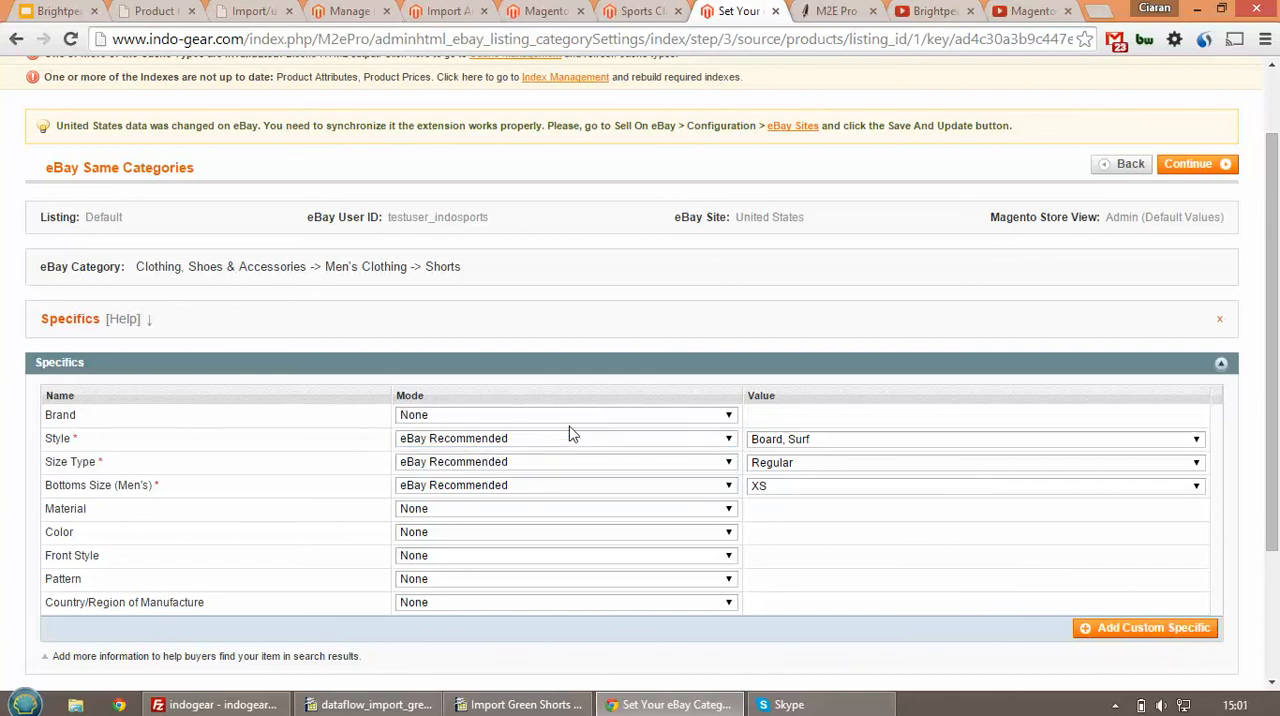
click(566, 417)
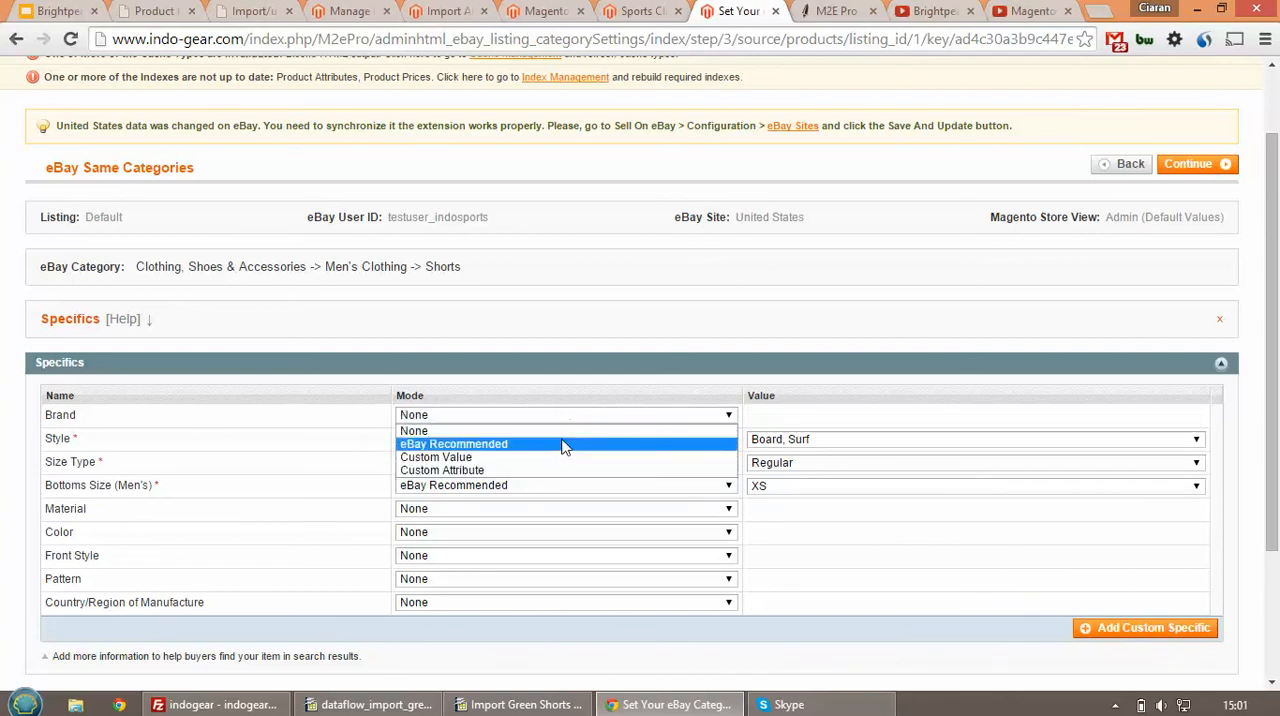
click(563, 444)
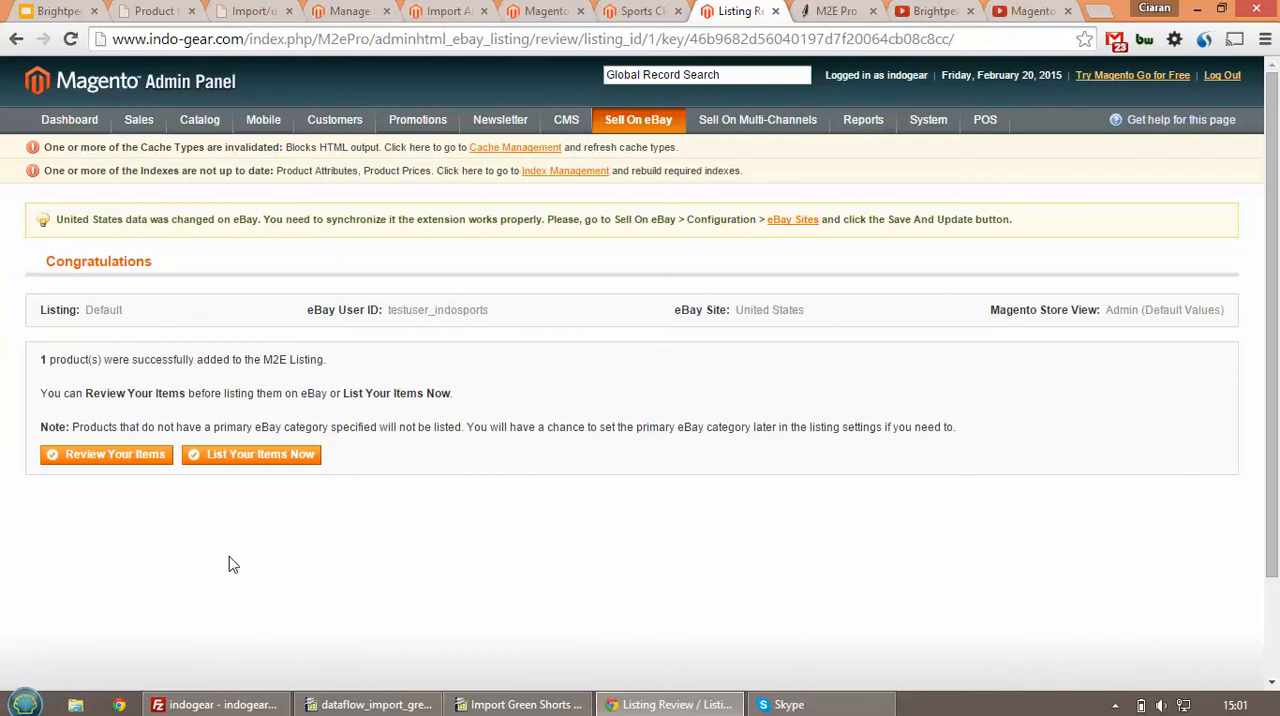
List the added Jungle Juice Shorts on eBay now and open the new item's eBay page
click(248, 457)
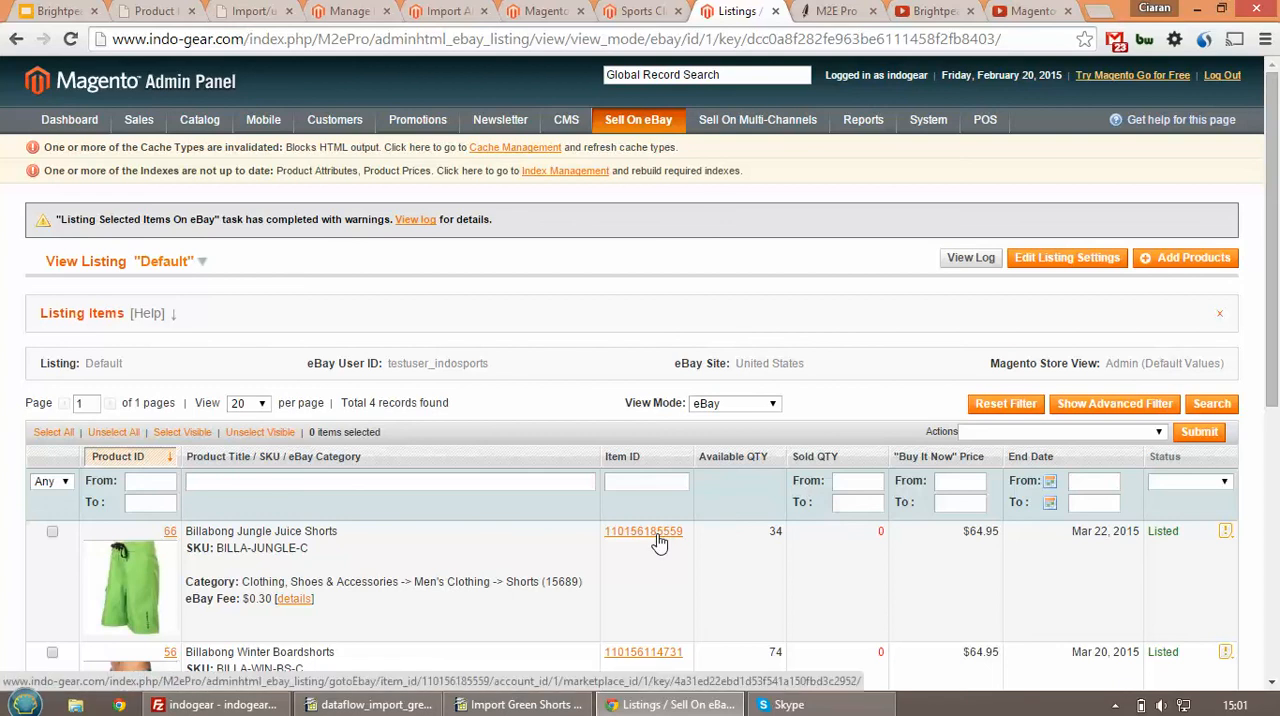
click(643, 531)
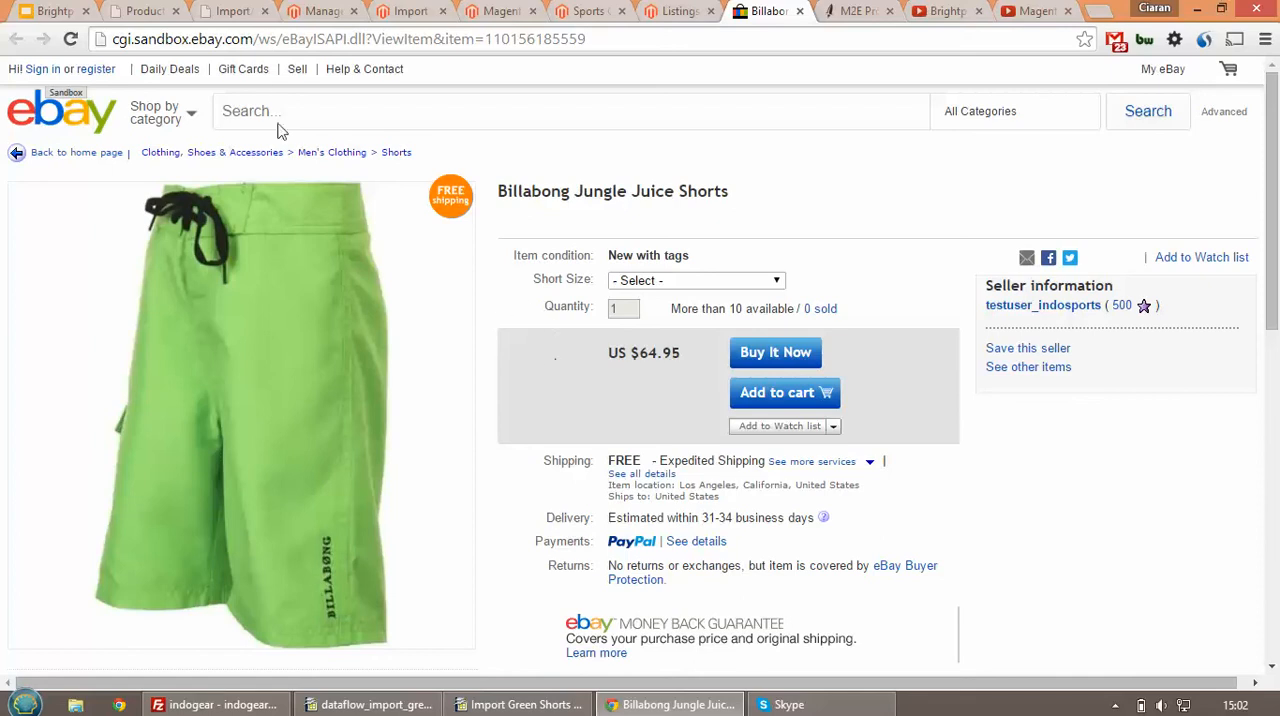
In Brightpearl, select the L, M, S and XL Billabong Jungle Juice Shorts and view their eCommerce channel management options without updating them
click(146, 12)
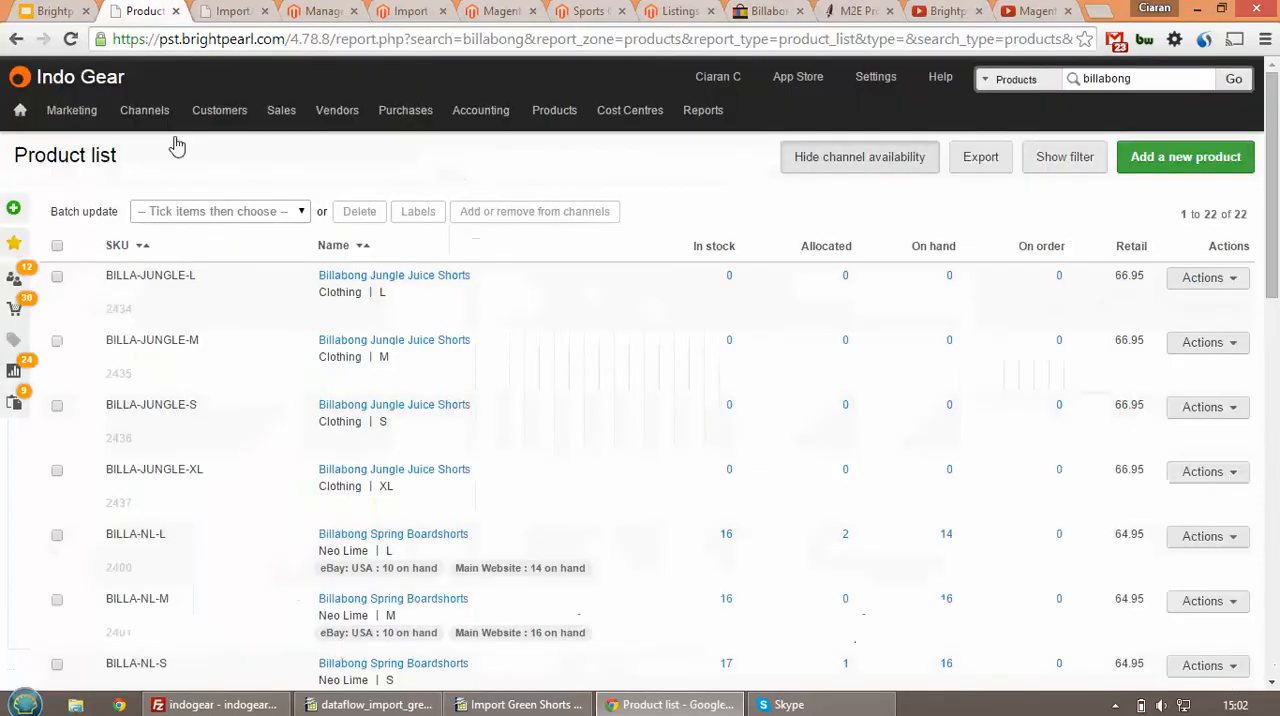
click(57, 276)
click(57, 342)
click(57, 406)
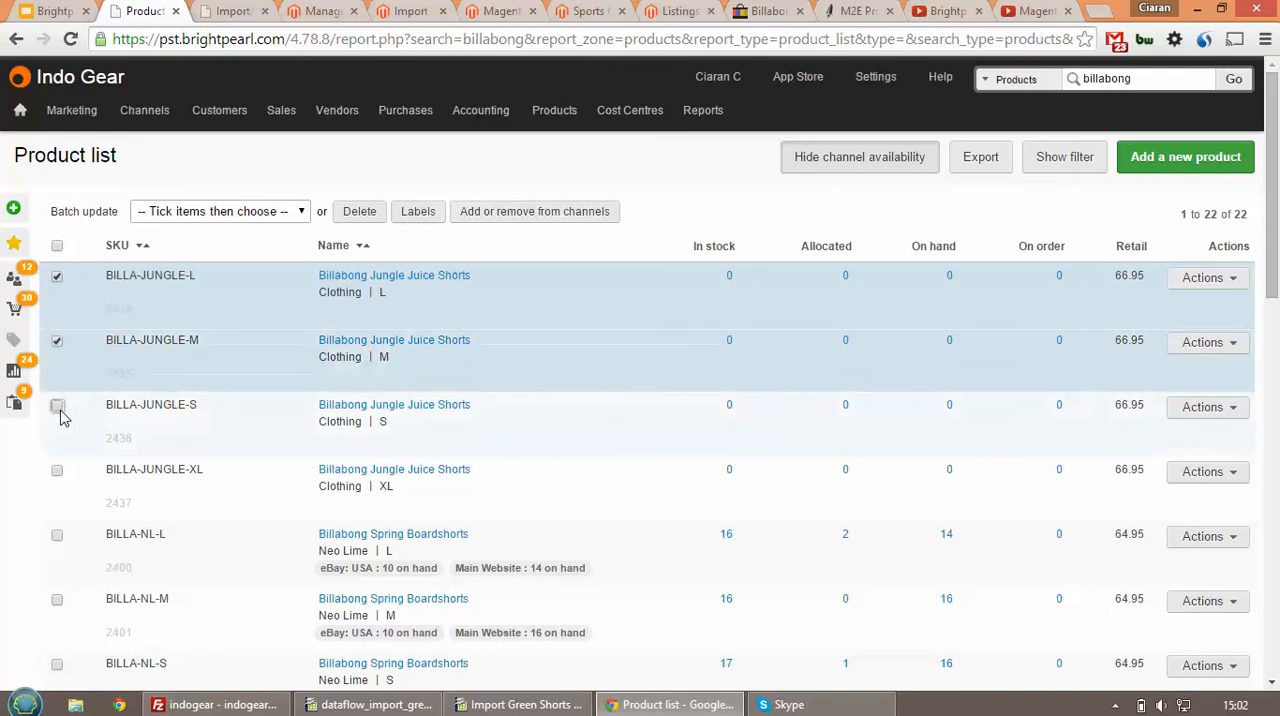
click(57, 471)
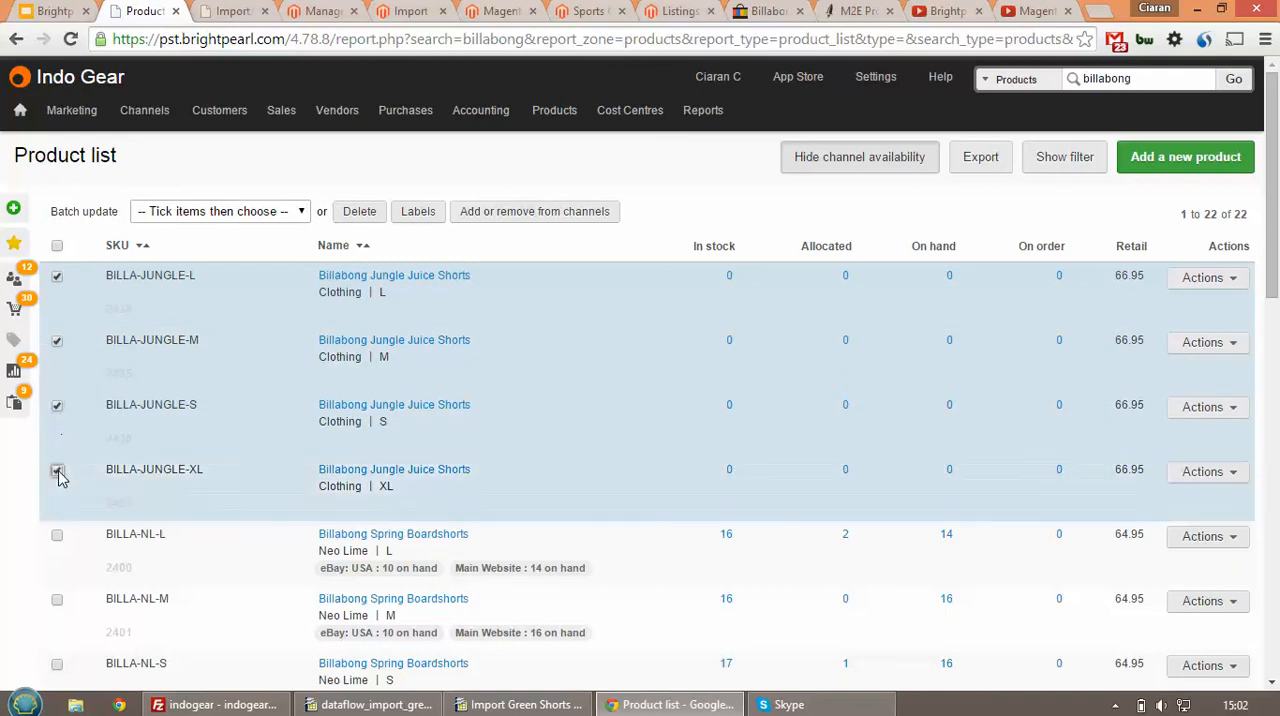
click(551, 216)
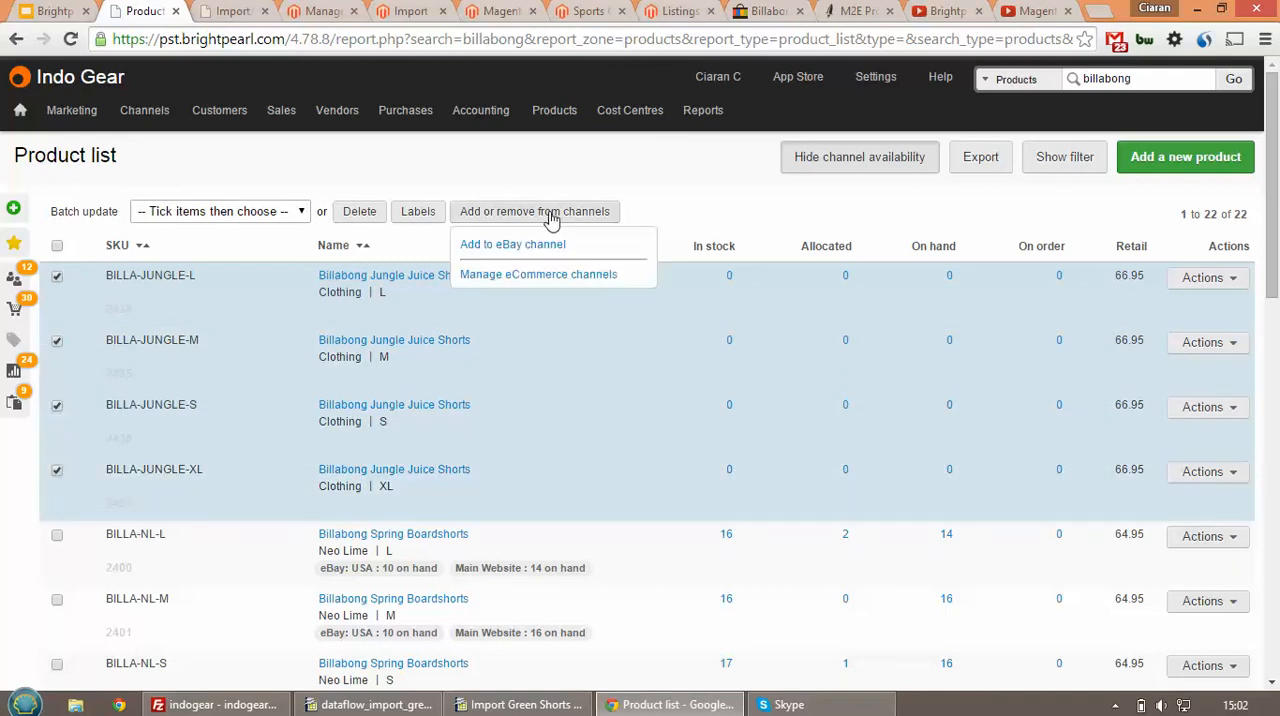
click(538, 275)
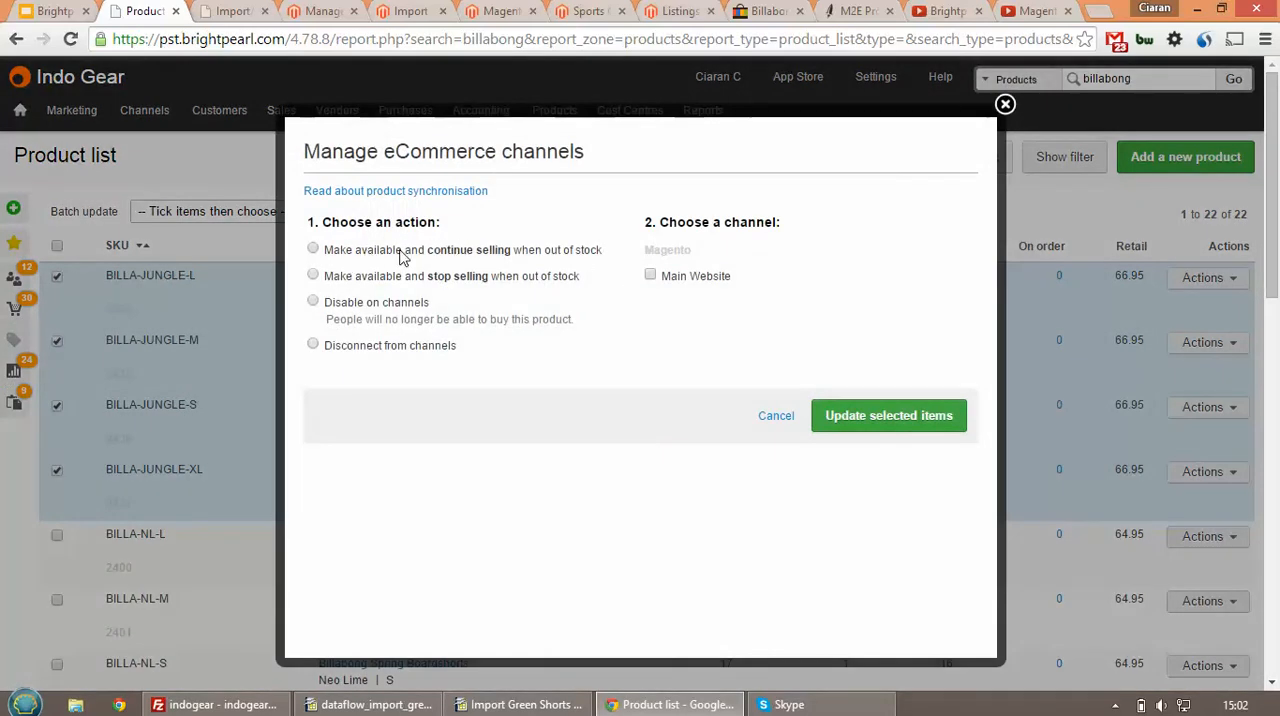
click(1005, 104)
View the active listings of the eBay: USA channel and expand the Billabong Jungle Juice Shorts listing to examine its variants' SKU connections
mouse_move(156, 118)
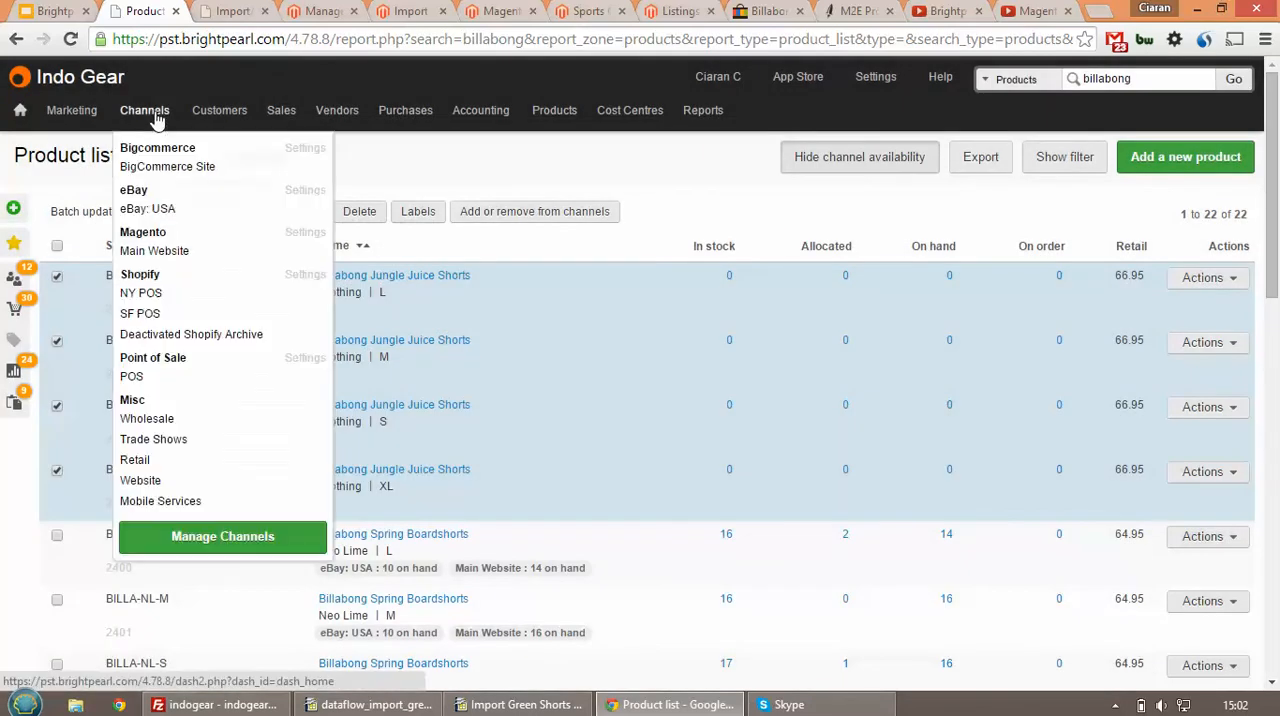
mouse_move(170, 208)
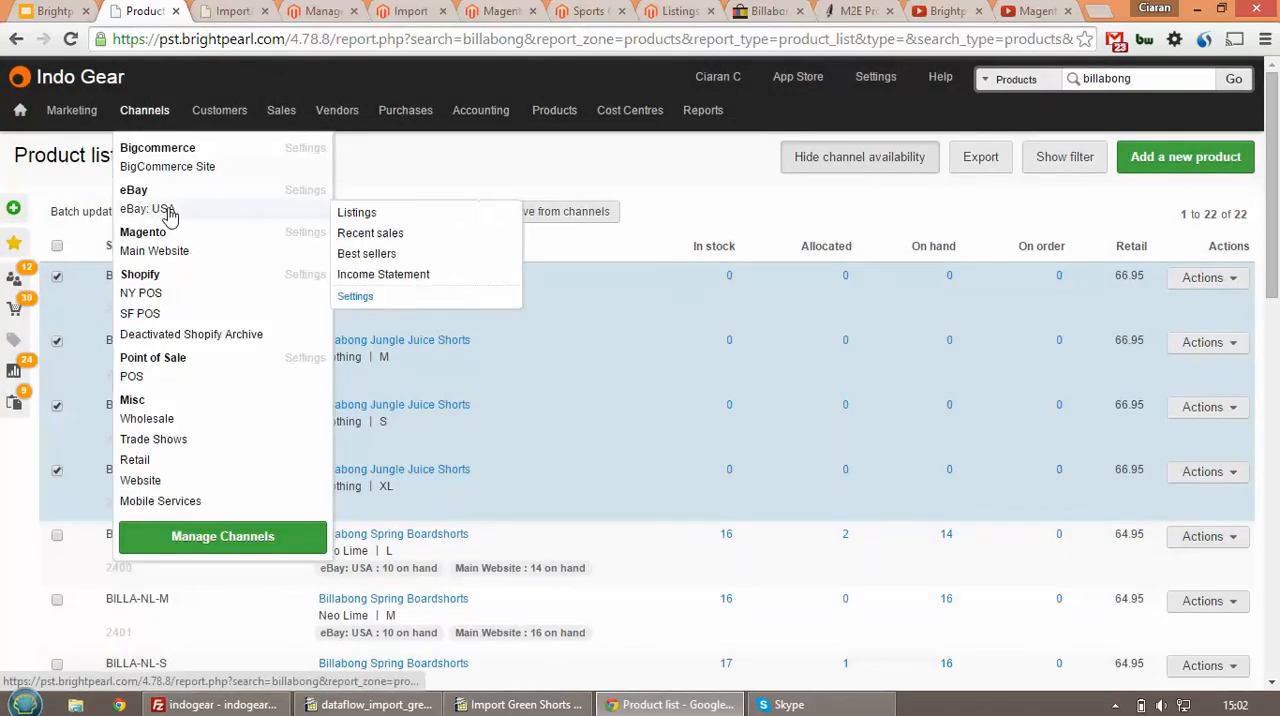
click(355, 216)
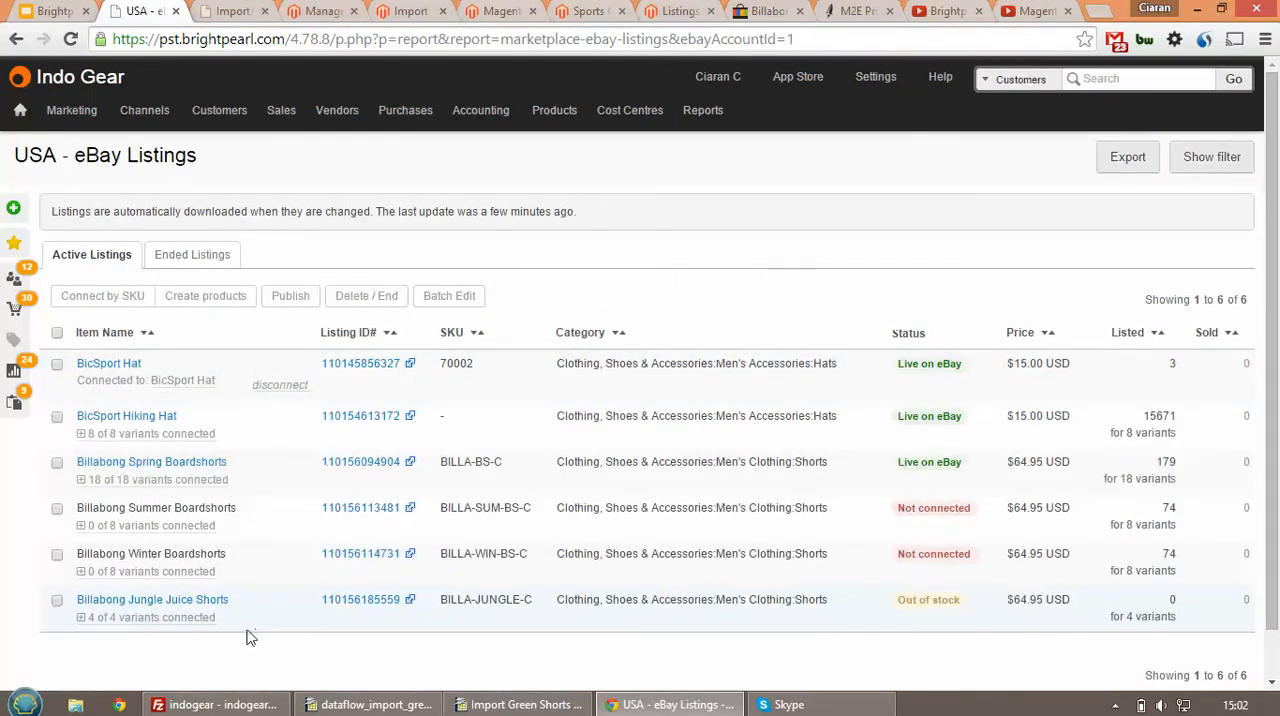
click(82, 618)
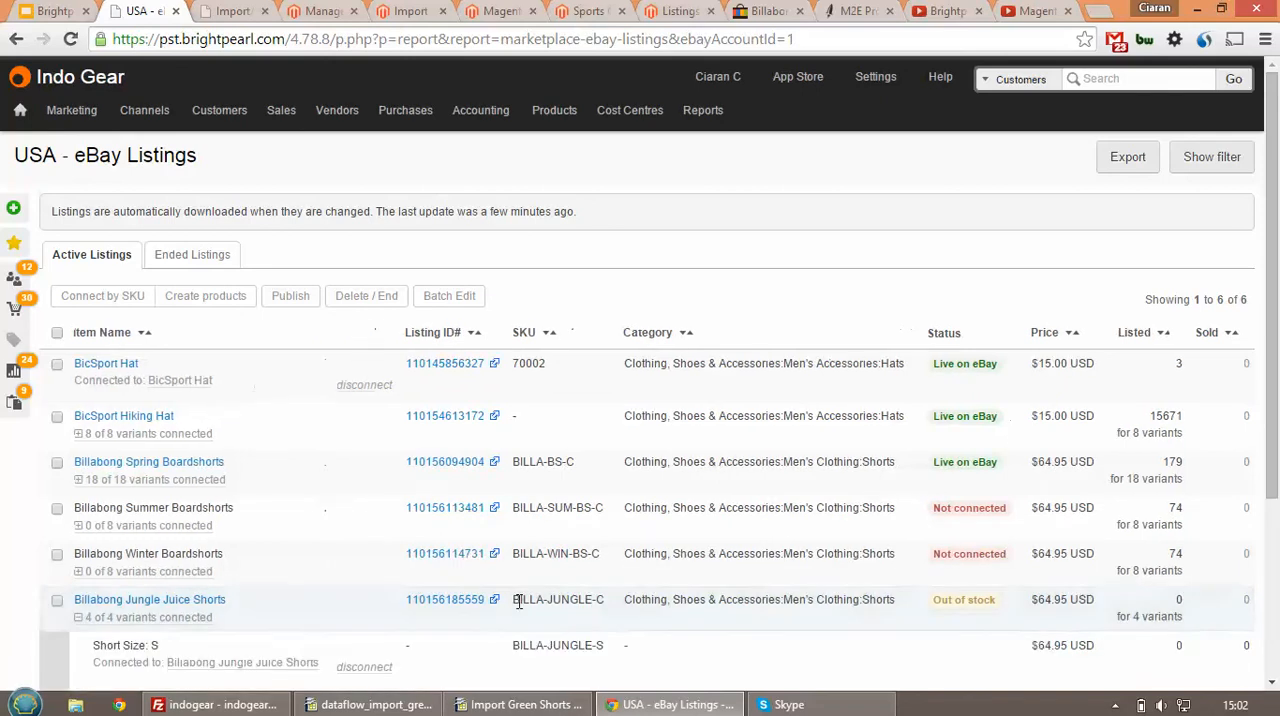
scroll(530, 598, down, 2)
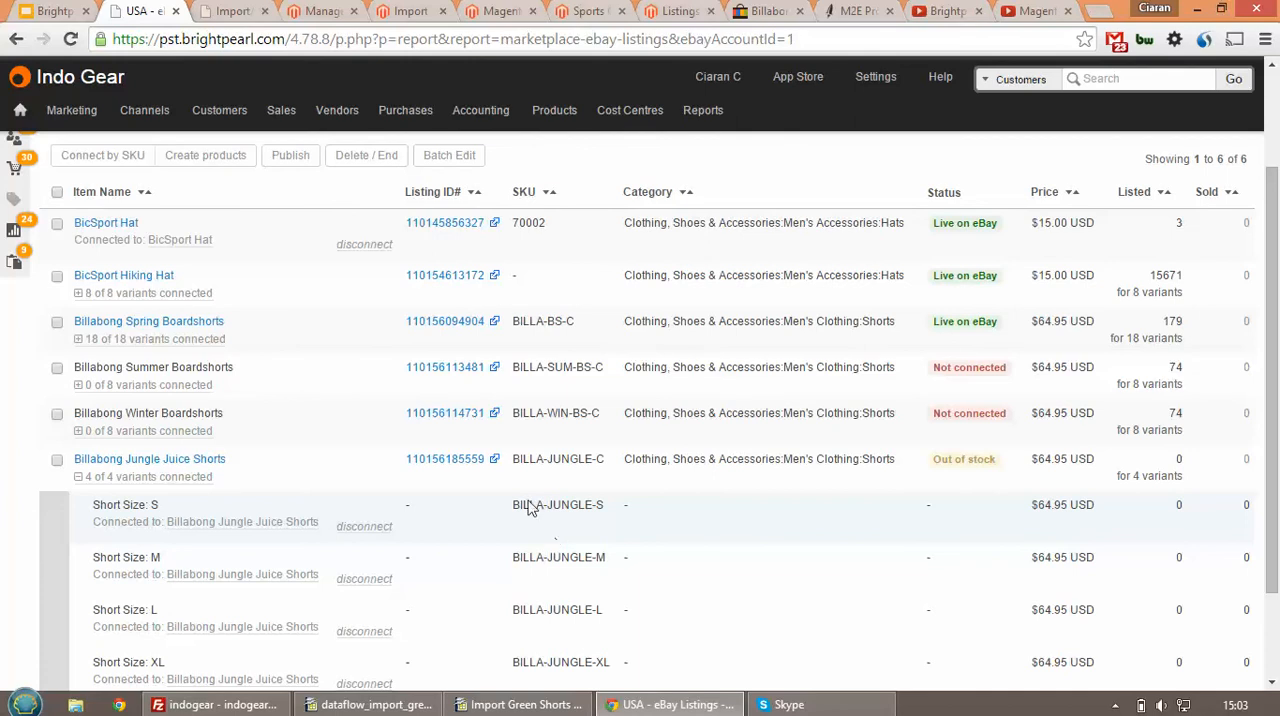
Switch to the Brightpearl Magento M2E presentation in Google Slides and show the "We'll be looking at" agenda slide
click(57, 10)
click(118, 214)
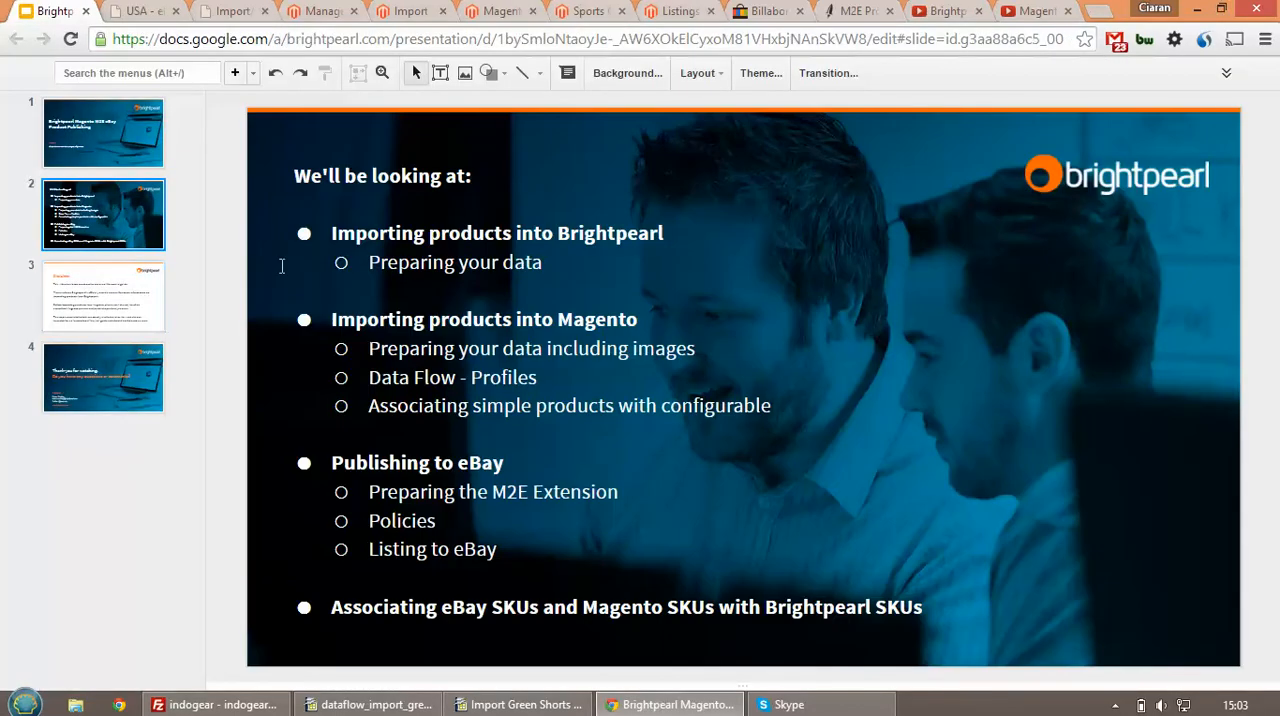